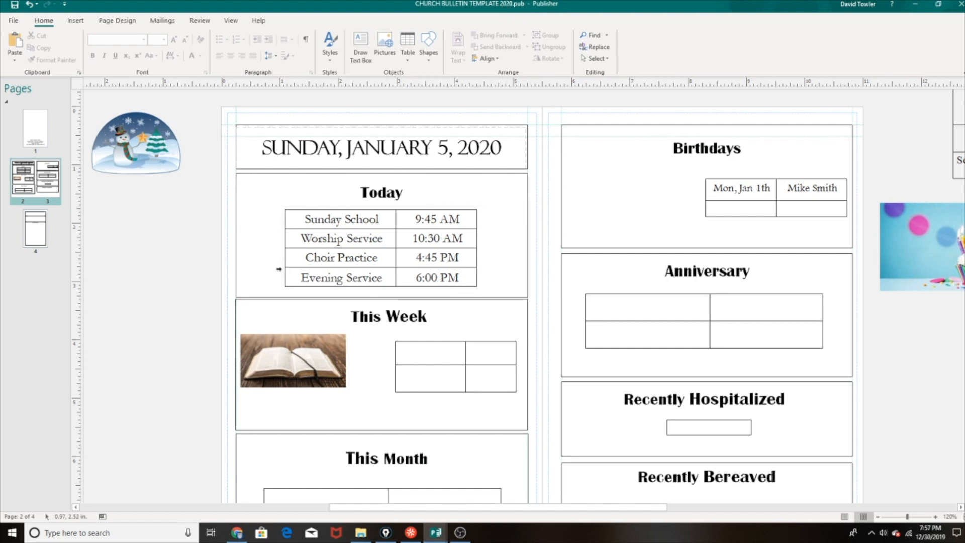
Step: Look over the sections of the inside spread, from the date heading down to This Month and Recently Bereaved
{"action": "scroll", "coordinate": [638, 174], "scroll_direction": "down", "scroll_amount": 1}
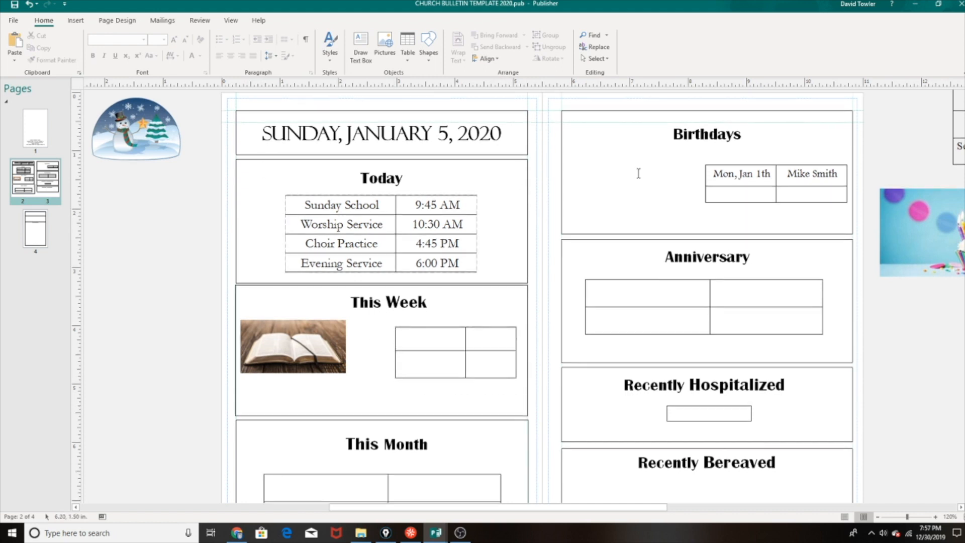
{"action": "scroll", "coordinate": [392, 382], "scroll_direction": "down", "scroll_amount": 3}
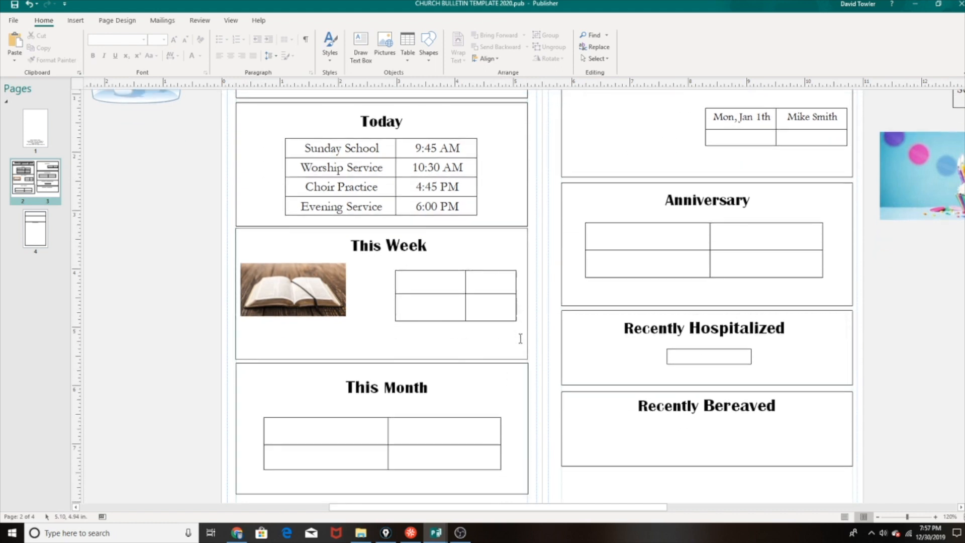
{"action": "scroll", "coordinate": [571, 382], "scroll_direction": "up", "scroll_amount": 2}
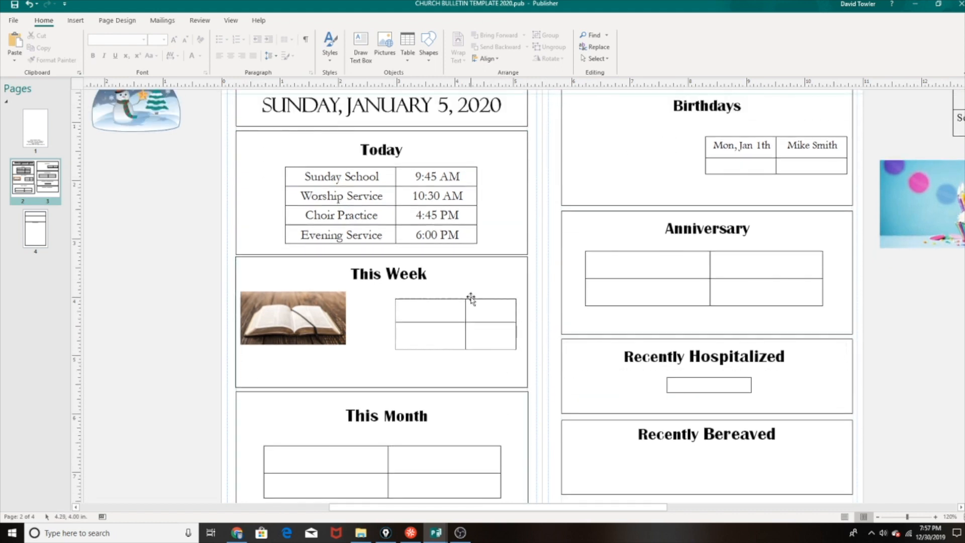
{"action": "scroll", "coordinate": [473, 301], "scroll_direction": "up", "scroll_amount": 4}
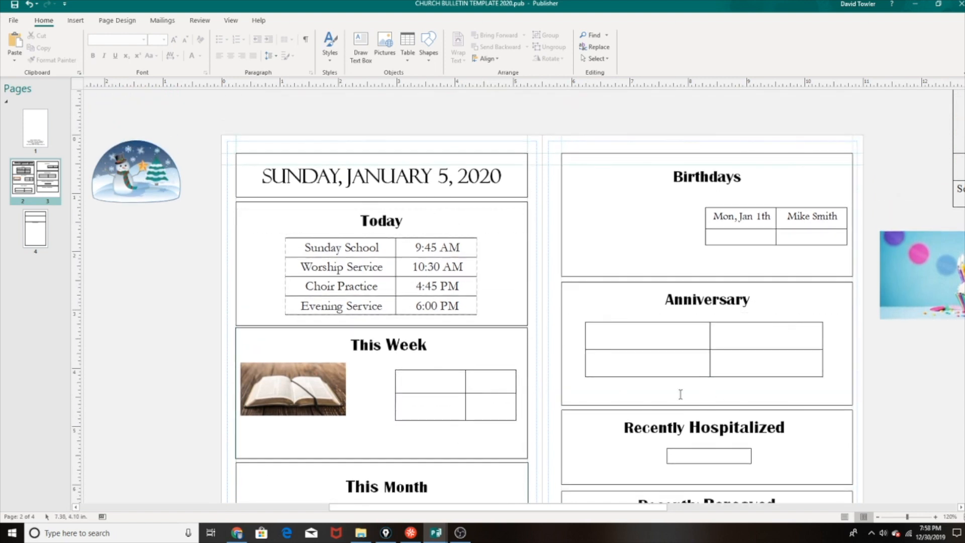
{"action": "left_click", "coordinate": [936, 516]}
{"action": "left_click", "coordinate": [936, 517]}
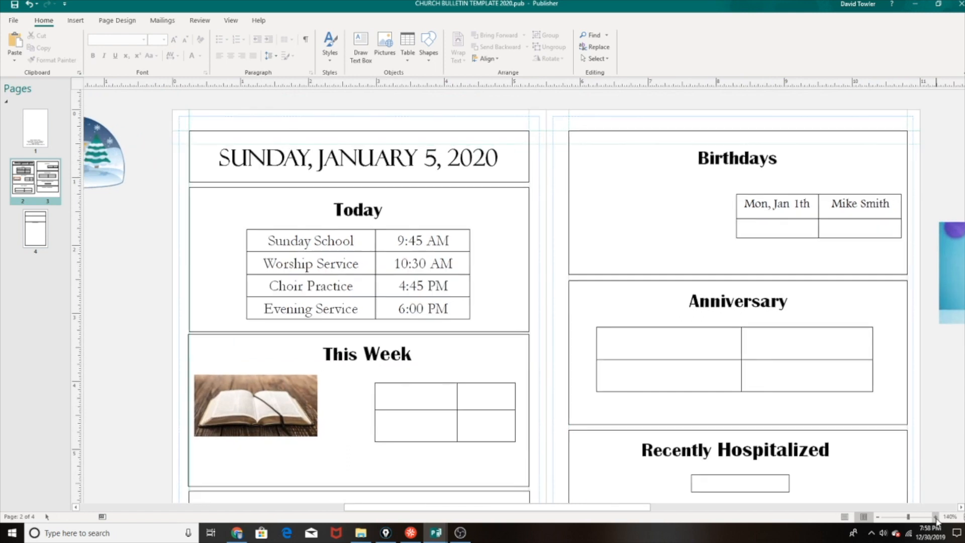
{"action": "left_click", "coordinate": [935, 517]}
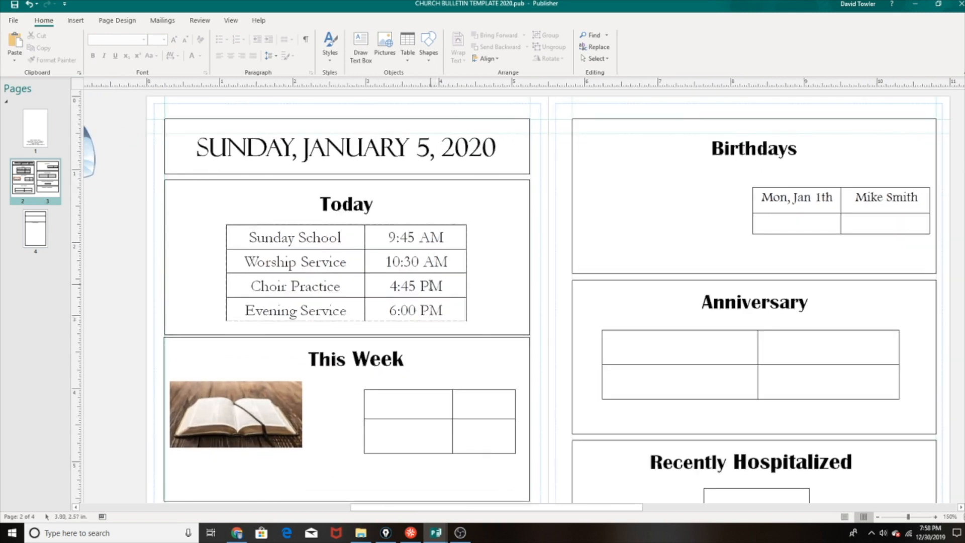
{"action": "scroll", "coordinate": [388, 218], "scroll_direction": "up", "scroll_amount": 1}
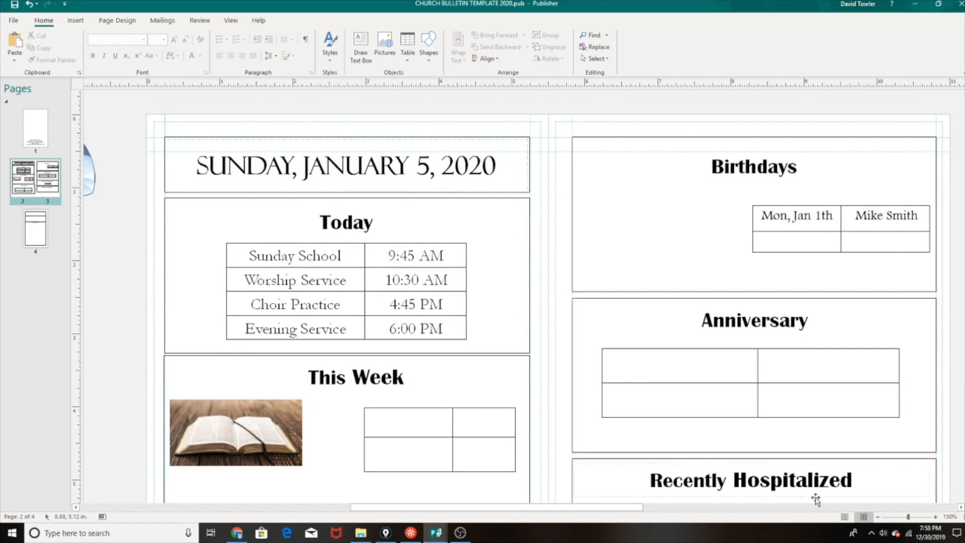
Step: Check the system calendar for January 2020 to verify the Sunday date used in the bulletin heading
{"action": "left_click", "coordinate": [930, 533]}
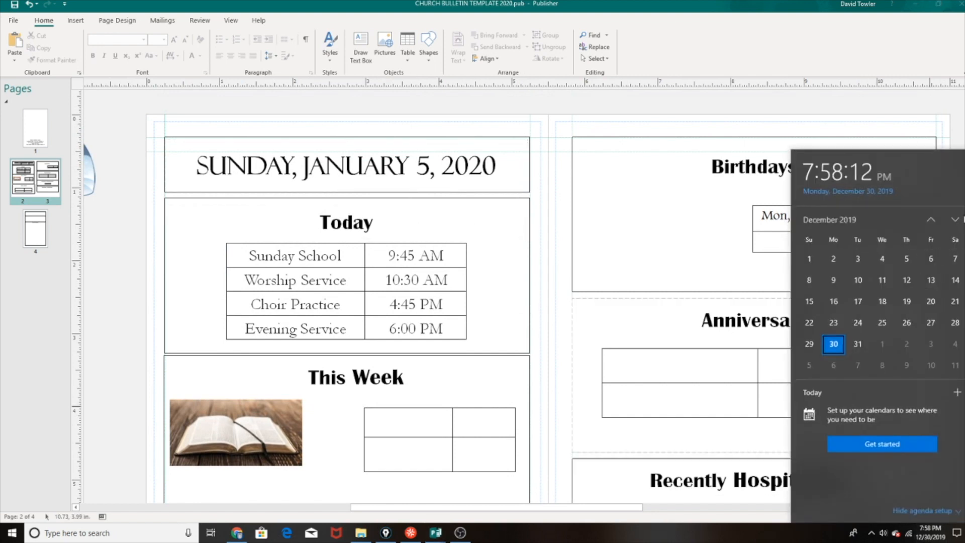
{"action": "left_click", "coordinate": [955, 220]}
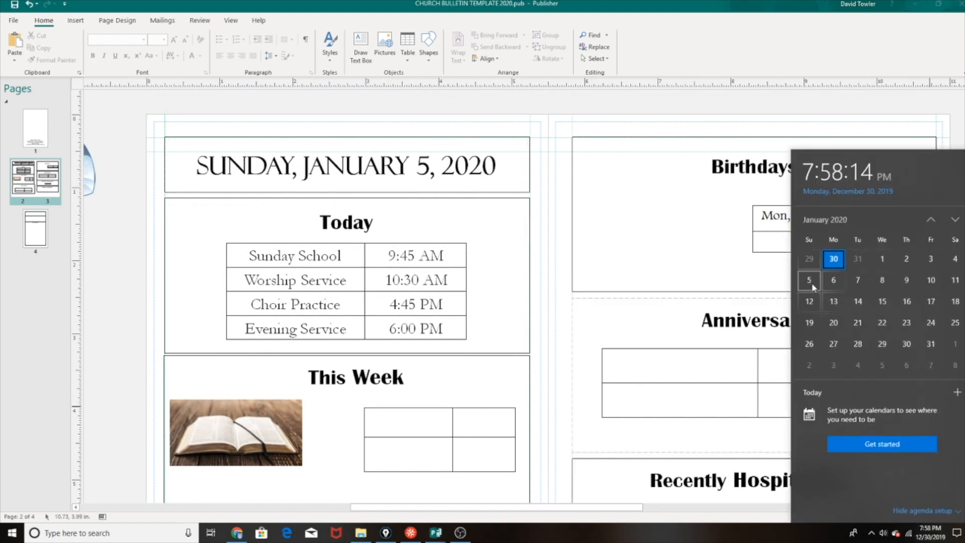
{"action": "left_click", "coordinate": [681, 203]}
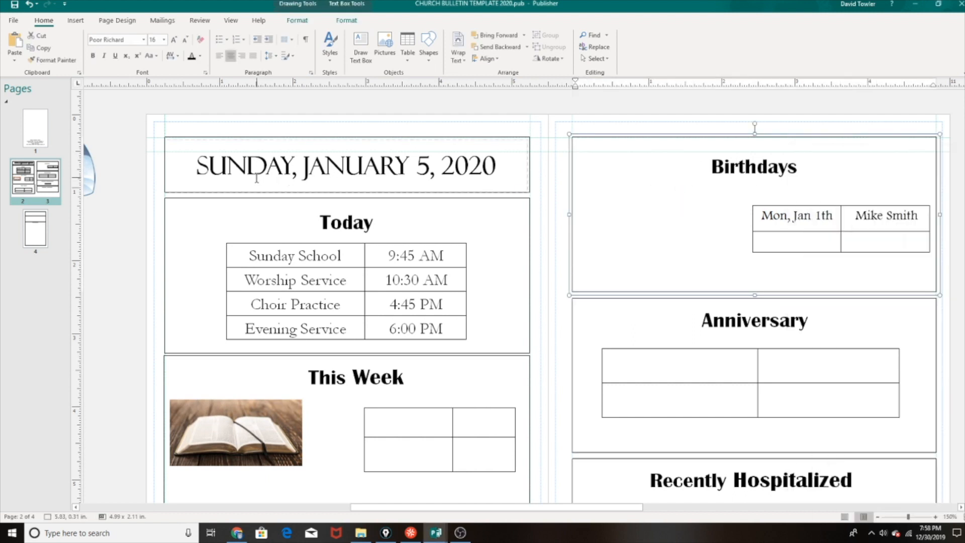
{"action": "left_click", "coordinate": [229, 171]}
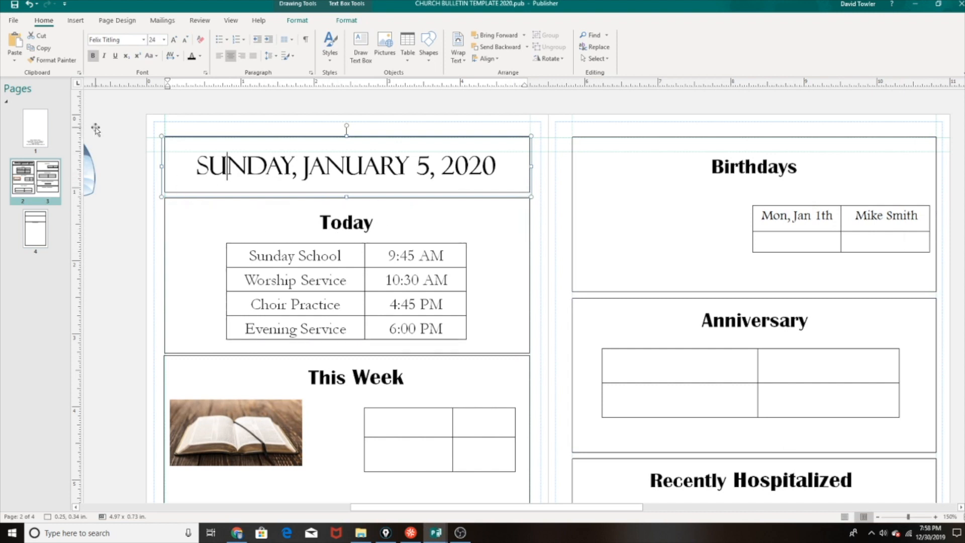
Step: Examine the church name and contact details block at the foot of page 1
{"action": "left_click", "coordinate": [33, 139]}
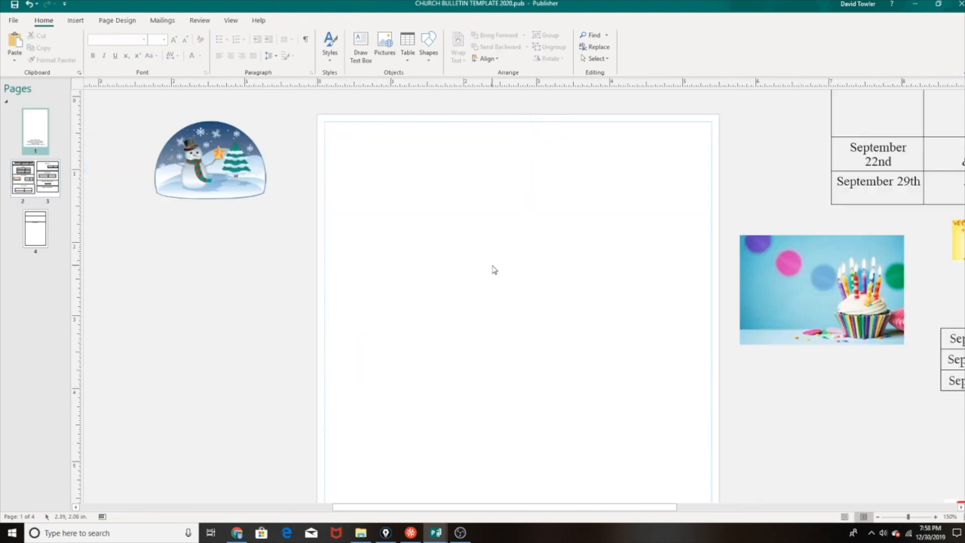
{"action": "scroll", "coordinate": [494, 270], "scroll_direction": "down", "scroll_amount": 5}
{"action": "scroll", "coordinate": [477, 295], "scroll_direction": "down", "scroll_amount": 2}
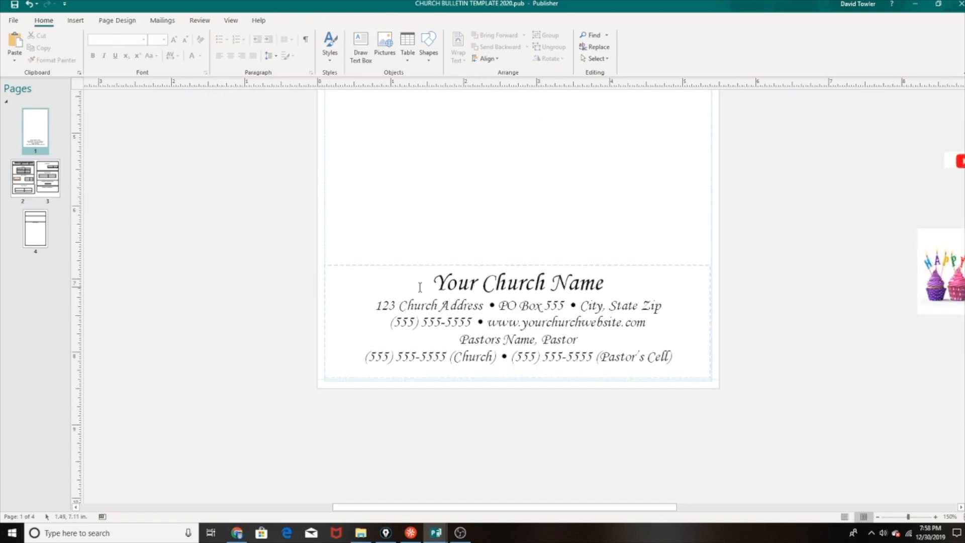
{"action": "scroll", "coordinate": [504, 226], "scroll_direction": "up", "scroll_amount": 2}
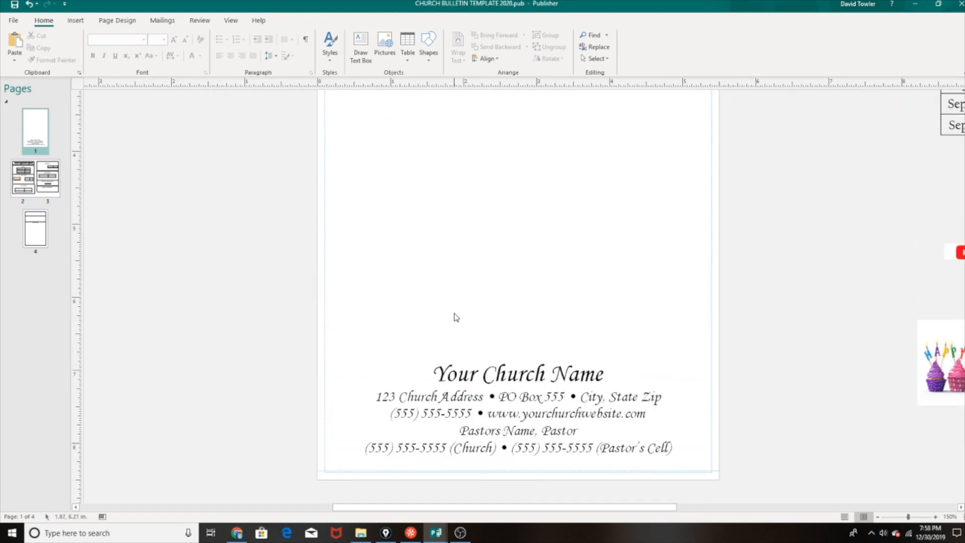
{"action": "scroll", "coordinate": [539, 358], "scroll_direction": "up", "scroll_amount": 2}
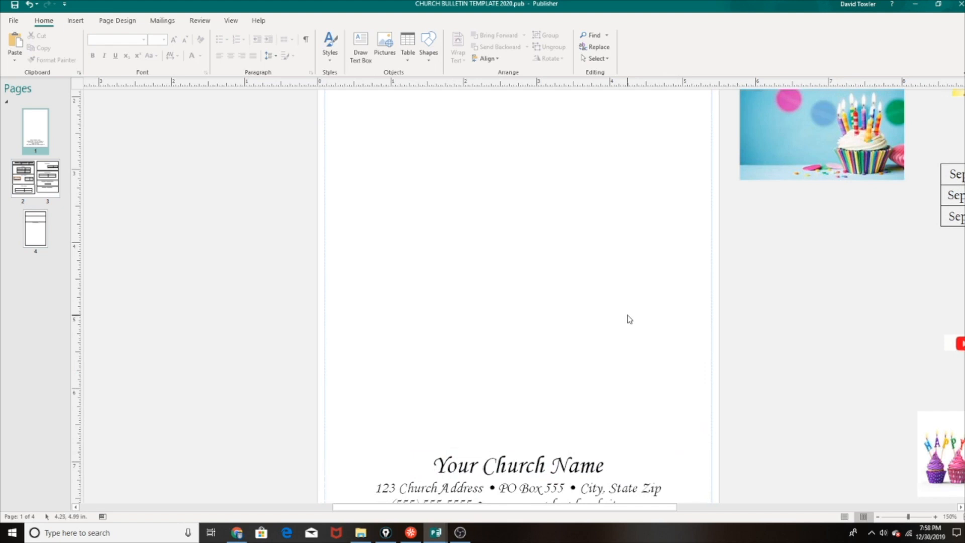
{"action": "scroll", "coordinate": [510, 337], "scroll_direction": "down", "scroll_amount": 3}
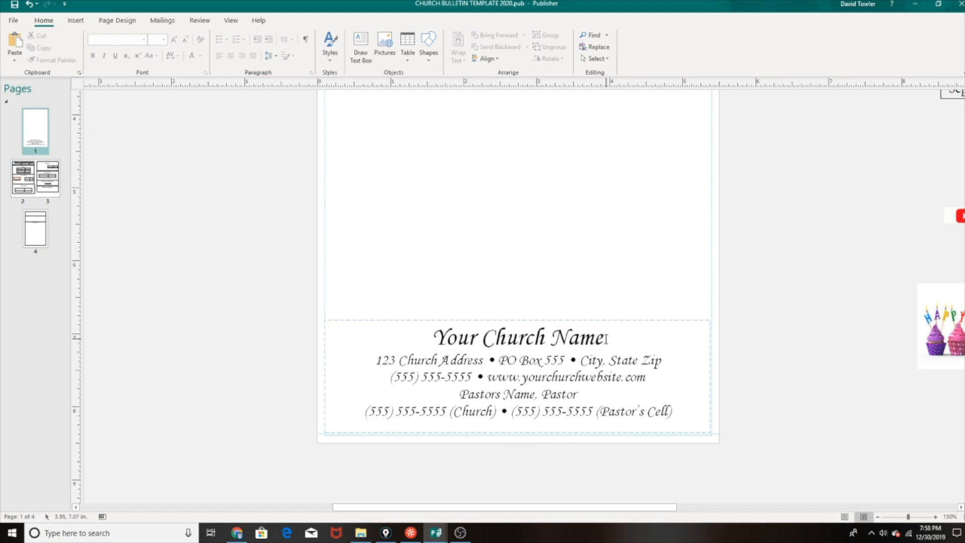
{"action": "left_click", "coordinate": [936, 517]}
{"action": "left_click", "coordinate": [935, 517]}
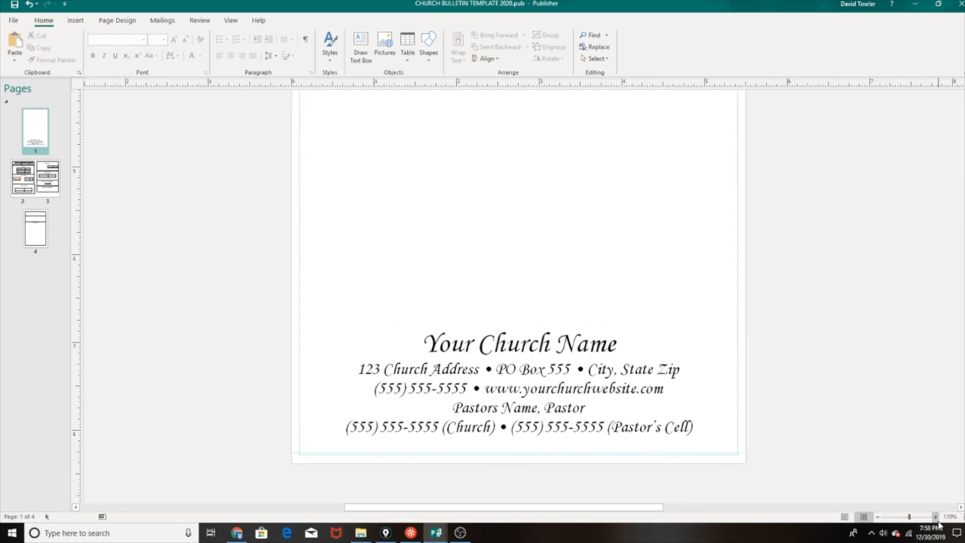
{"action": "left_click", "coordinate": [936, 516]}
{"action": "left_click", "coordinate": [936, 517]}
{"action": "left_click", "coordinate": [936, 517]}
{"action": "left_click", "coordinate": [936, 517]}
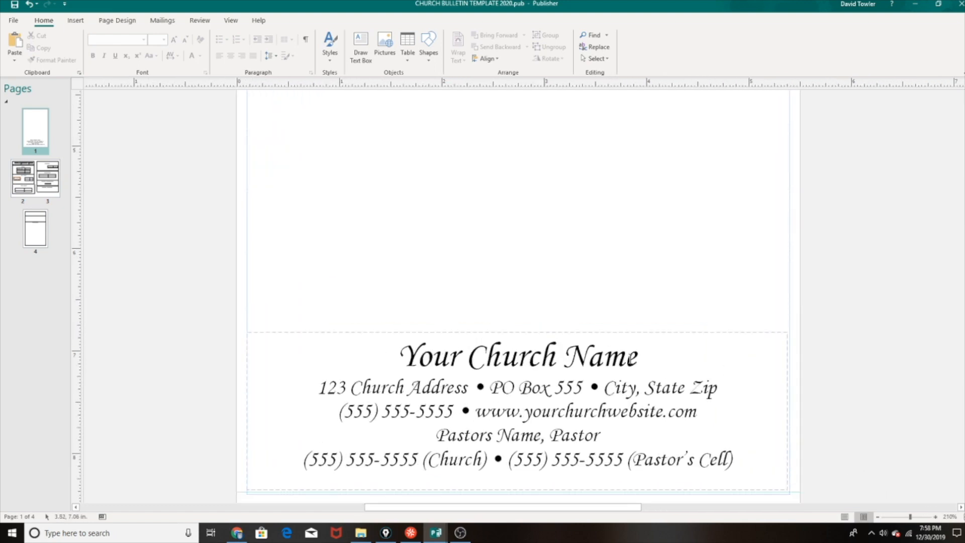
Step: Delete the PO Box entry and its extra bullet from the church address line on page 1
{"action": "left_click", "coordinate": [631, 359]}
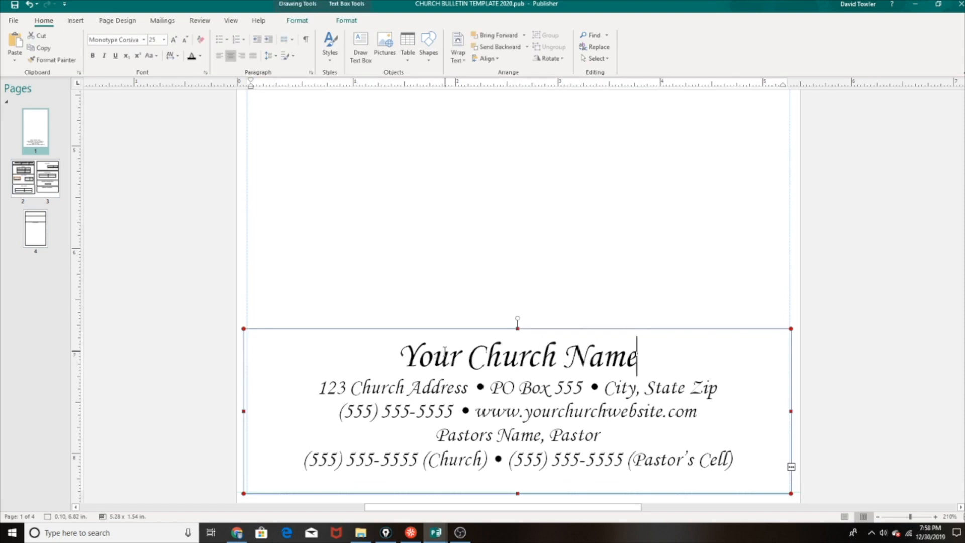
{"action": "left_click", "coordinate": [483, 357]}
{"action": "left_click_drag", "start_coordinate": [586, 388], "coordinate": [490, 395]}
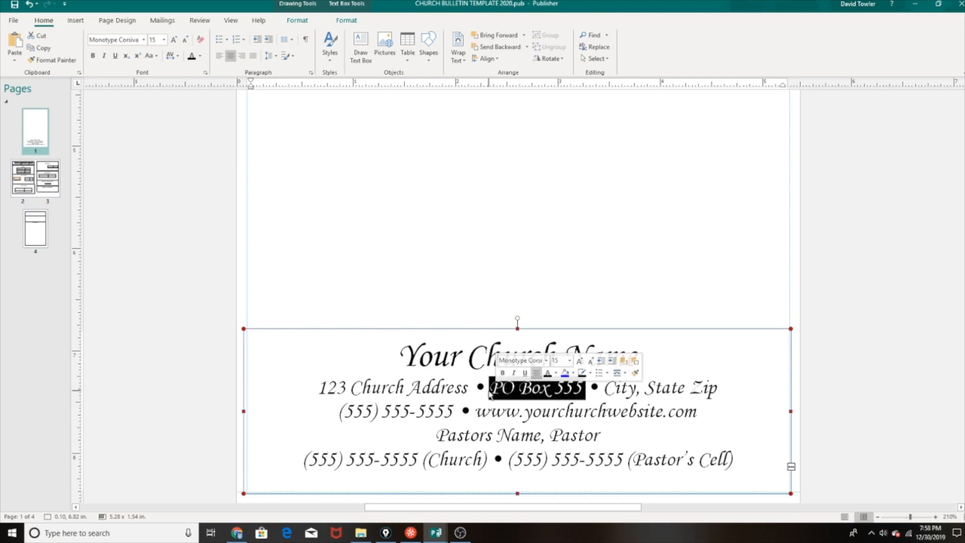
{"action": "key", "text": "Delete"}
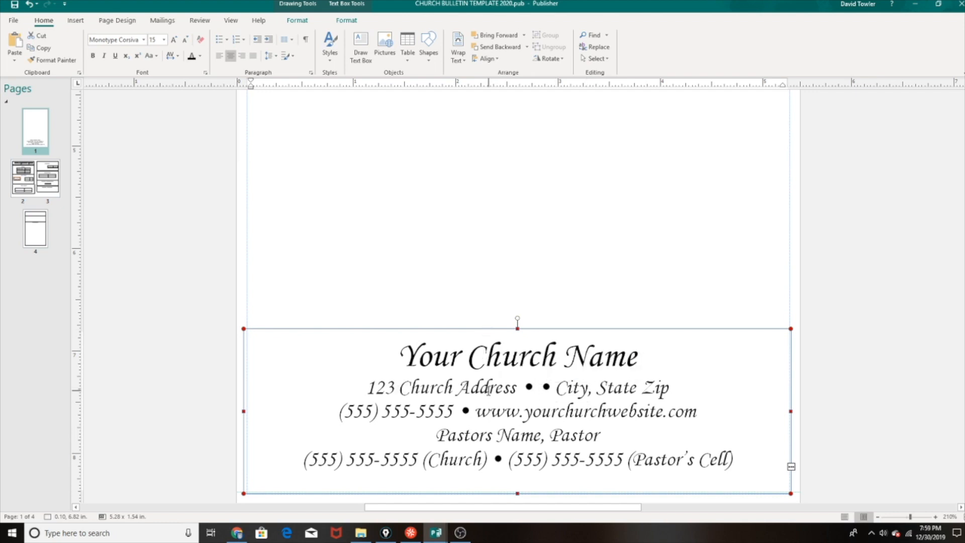
{"action": "left_click", "coordinate": [530, 383]}
{"action": "key", "text": "BackSpace"}
{"action": "key", "text": "BackSpace"}
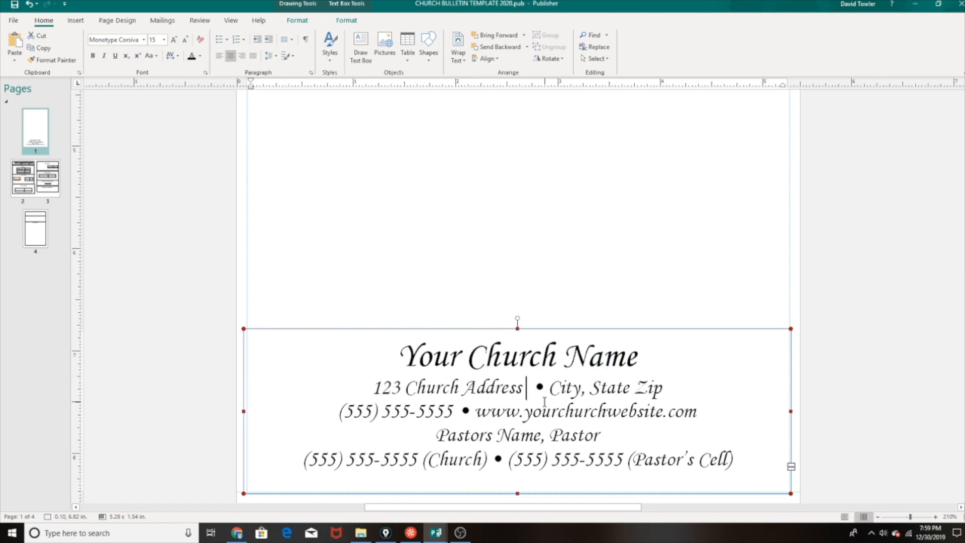
{"action": "key", "text": "BackSpace"}
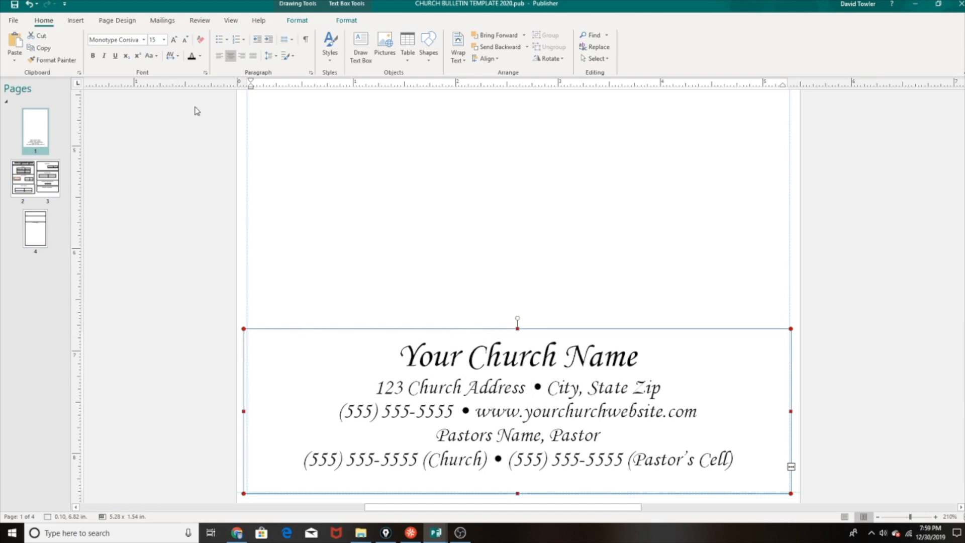
Step: Undo the removal of the PO Box entry and its bullet from the address line
{"action": "left_click", "coordinate": [28, 5]}
{"action": "left_click", "coordinate": [27, 5]}
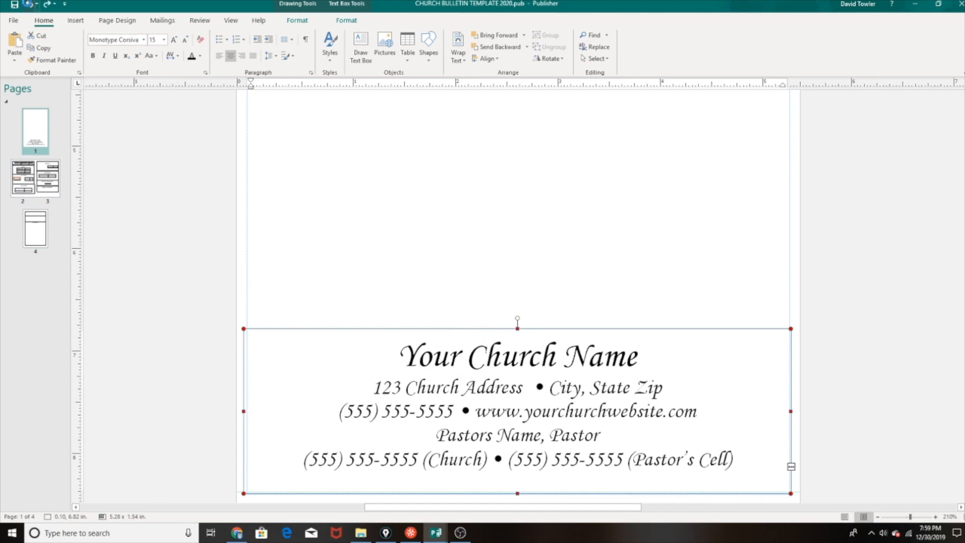
{"action": "left_click", "coordinate": [27, 5]}
{"action": "left_click", "coordinate": [28, 5]}
{"action": "left_click", "coordinate": [514, 395]}
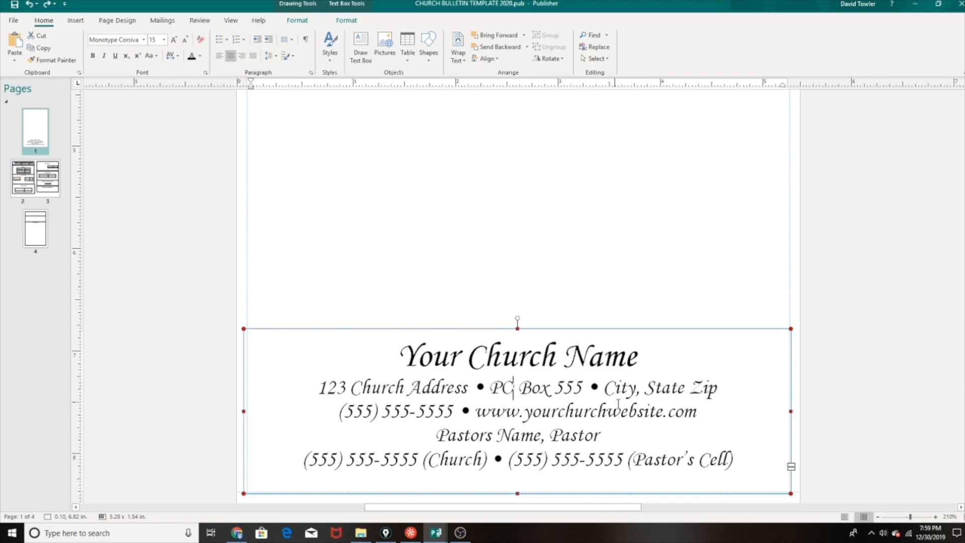
Step: Change the font of the Sunday date heading on page 2 to Arial
{"action": "left_click", "coordinate": [35, 179]}
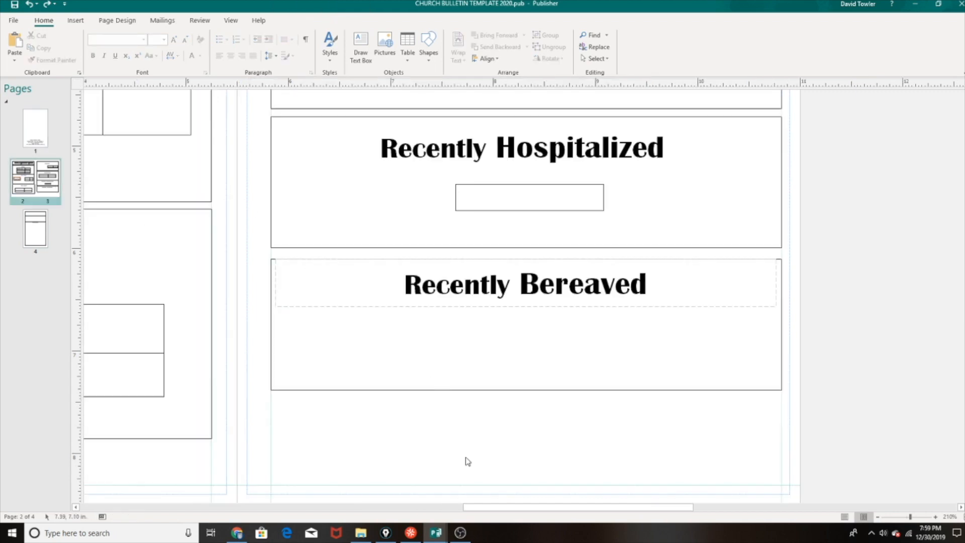
{"action": "left_click_drag", "start_coordinate": [510, 508], "coordinate": [379, 493]}
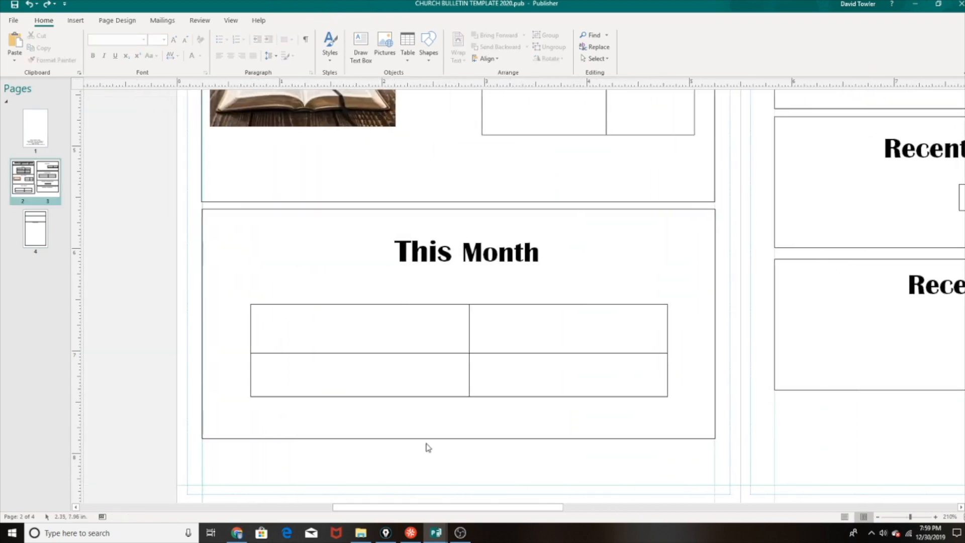
{"action": "scroll", "coordinate": [426, 445], "scroll_direction": "up", "scroll_amount": 3}
{"action": "scroll", "coordinate": [448, 433], "scroll_direction": "up", "scroll_amount": 5}
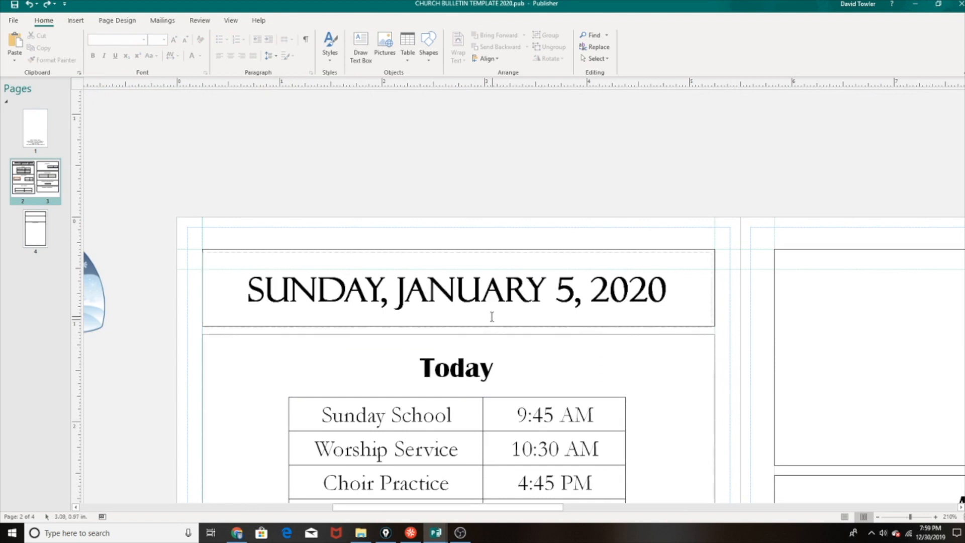
{"action": "scroll", "coordinate": [499, 288], "scroll_direction": "down", "scroll_amount": 1}
{"action": "left_click", "coordinate": [452, 245]}
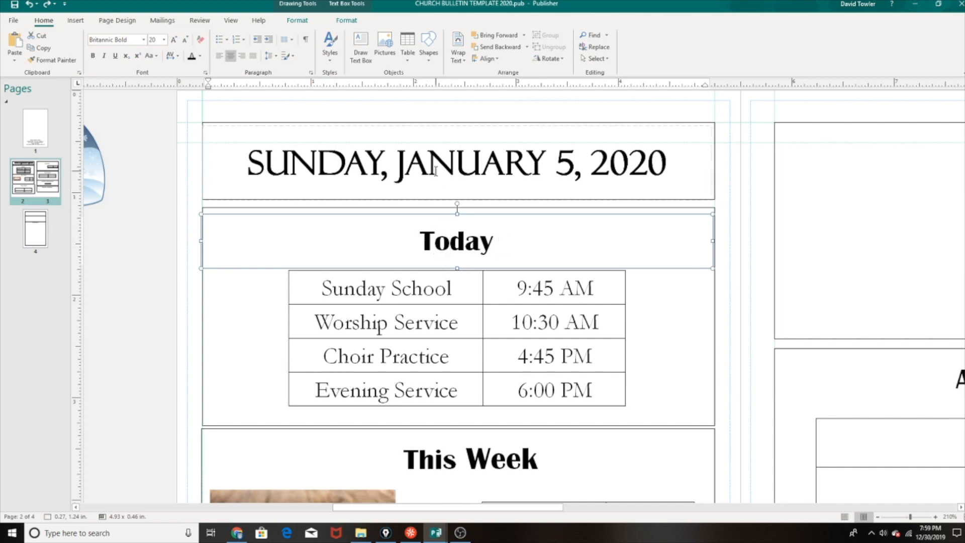
{"action": "left_click", "coordinate": [486, 165]}
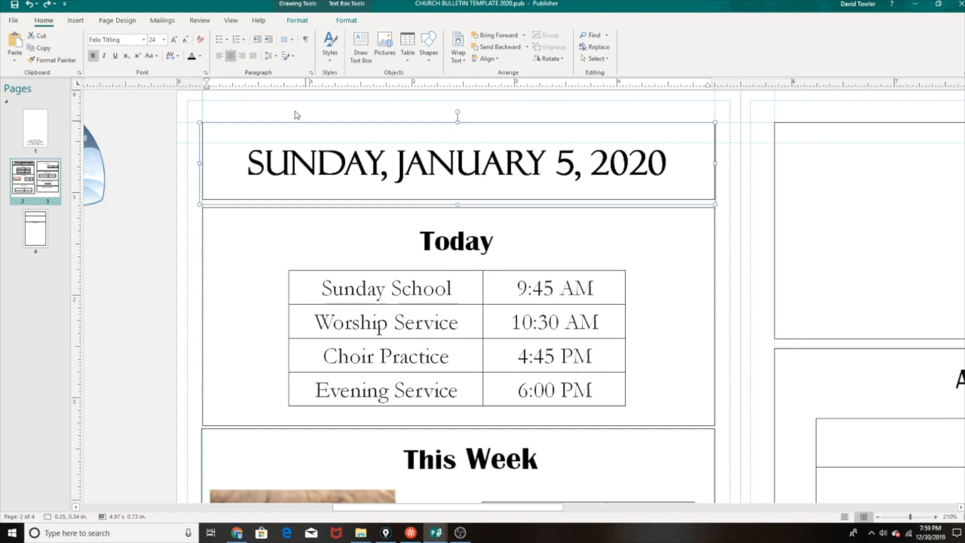
{"action": "left_click_drag", "start_coordinate": [666, 167], "coordinate": [247, 166]}
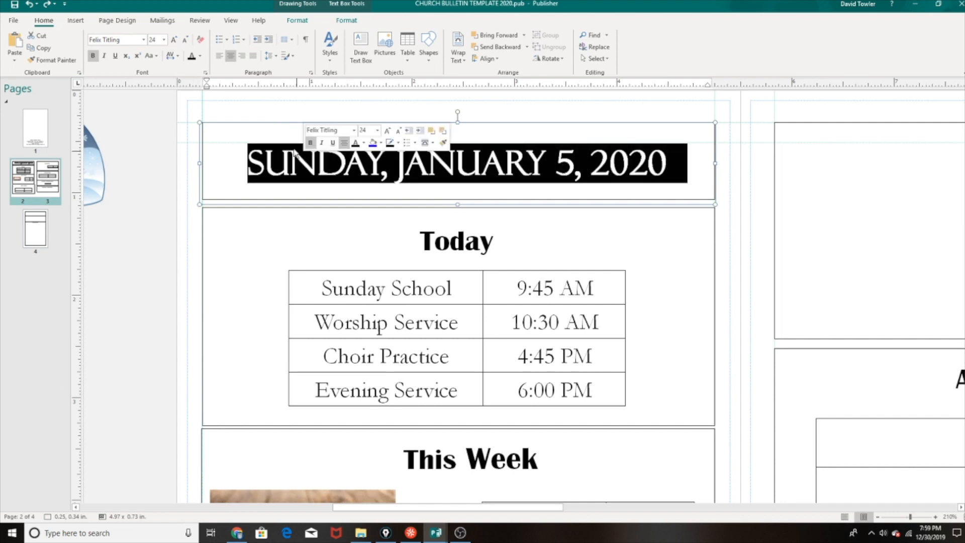
{"action": "left_click", "coordinate": [143, 39]}
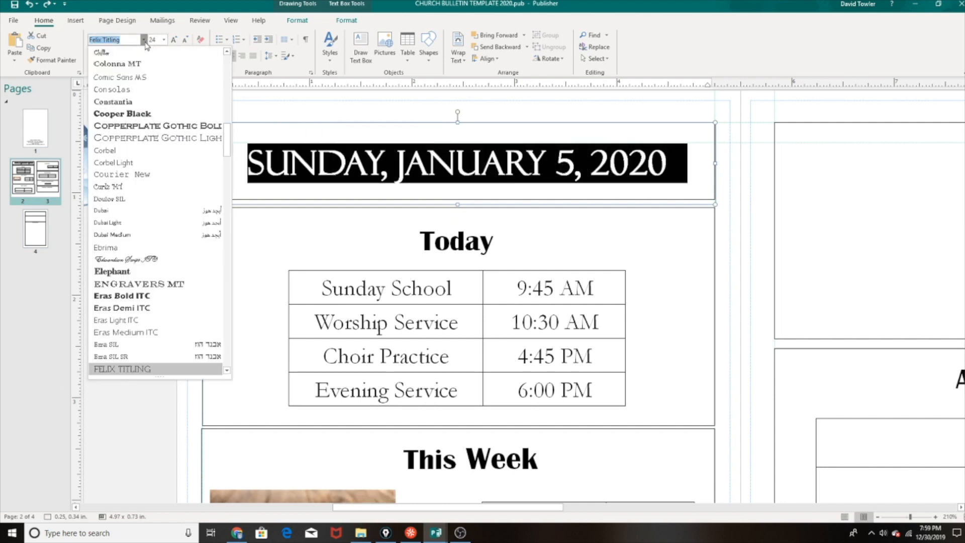
{"action": "type", "text": "Arial"}
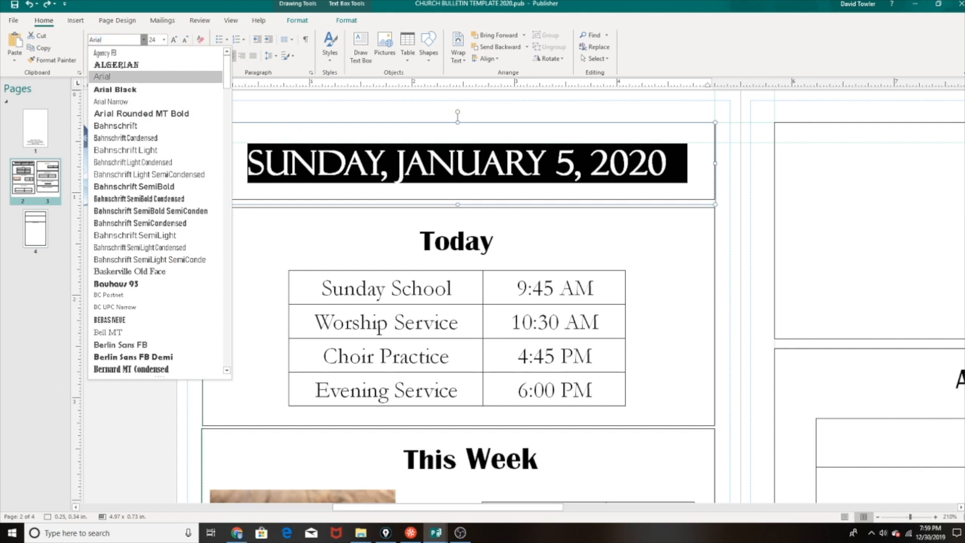
{"action": "key", "text": "Return"}
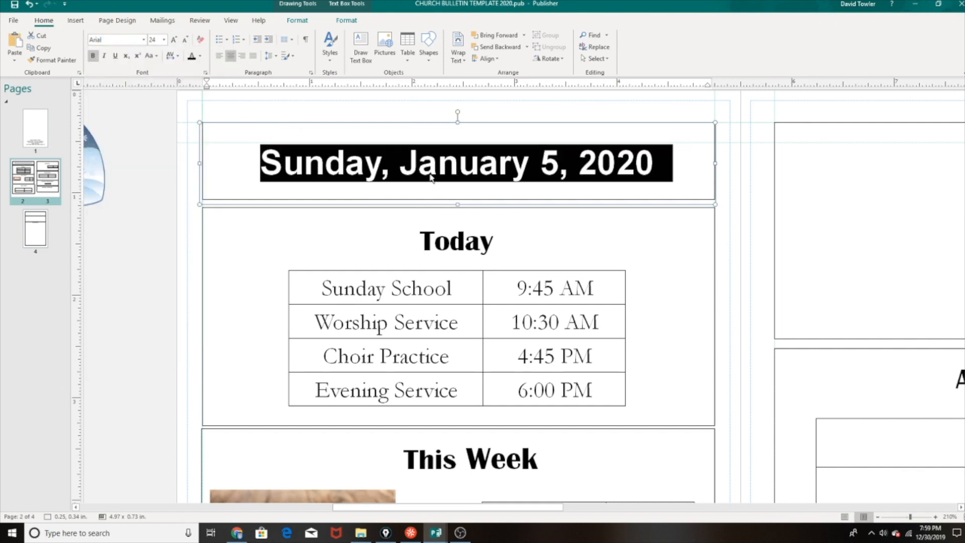
{"action": "left_click", "coordinate": [603, 169]}
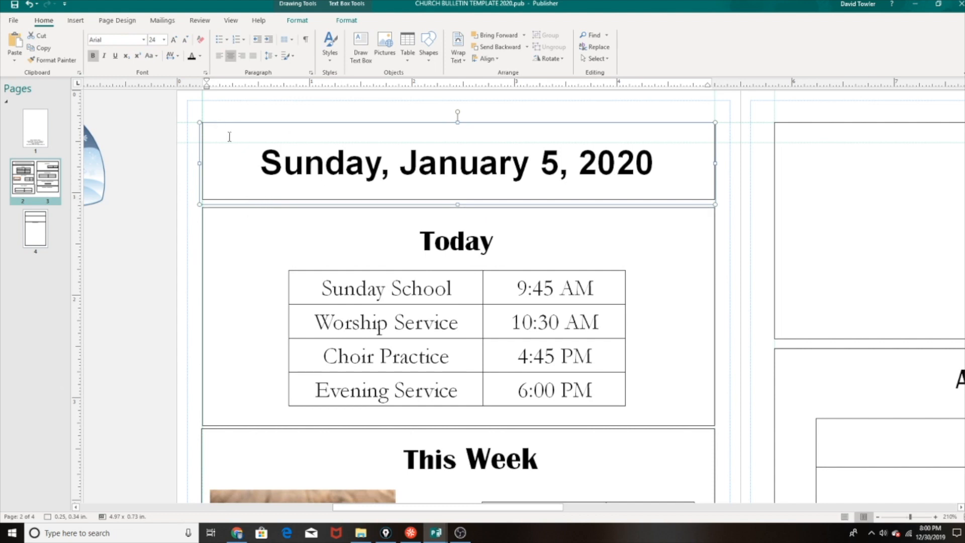
{"action": "left_click", "coordinate": [272, 163]}
{"action": "left_click_drag", "start_coordinate": [661, 163], "coordinate": [309, 163]}
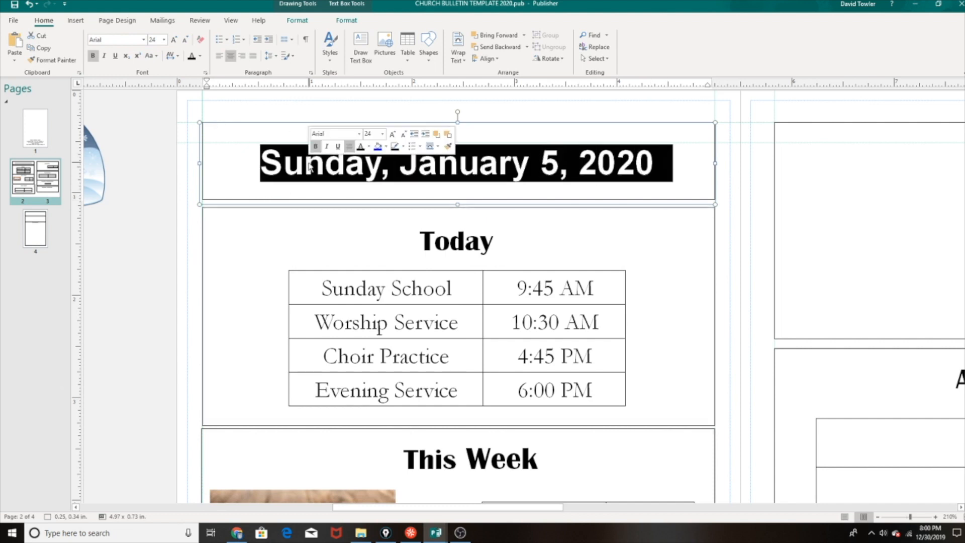
{"action": "left_click", "coordinate": [697, 154]}
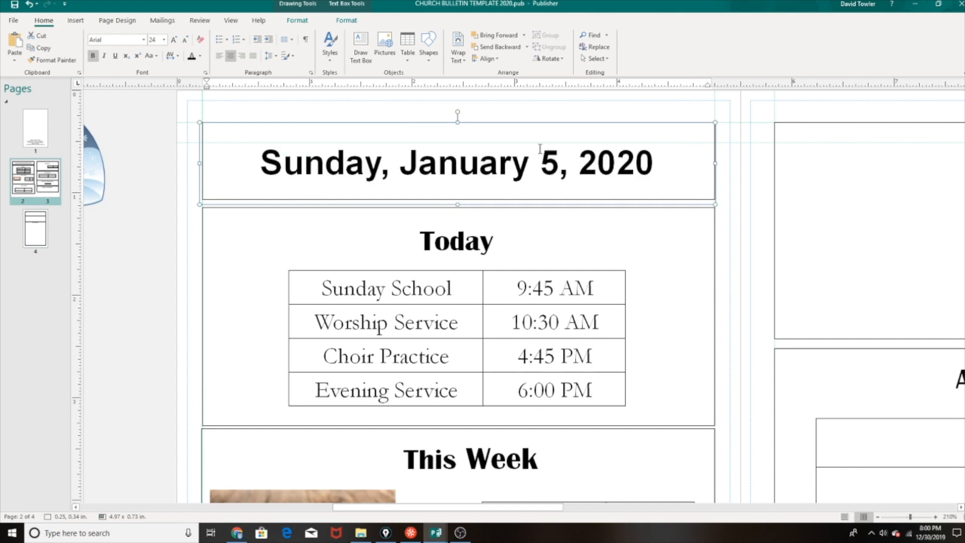
Step: Duplicate the empty frame around the Sunday date heading and move the copy down over the Today section
{"action": "mouse_move", "coordinate": [523, 122]}
{"action": "left_mouse_down"}
{"action": "mouse_move", "coordinate": [536, 121]}
{"action": "mouse_move", "coordinate": [536, 139]}
{"action": "mouse_move", "coordinate": [519, 136]}
{"action": "mouse_move", "coordinate": [536, 123]}
{"action": "mouse_move", "coordinate": [556, 142]}
{"action": "mouse_move", "coordinate": [528, 162]}
{"action": "mouse_move", "coordinate": [520, 121]}
{"action": "left_mouse_up"}
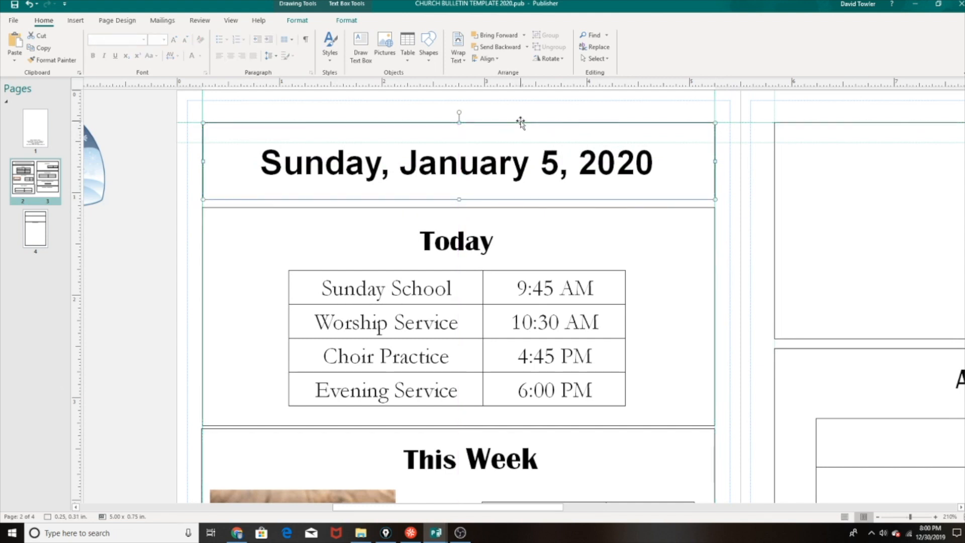
{"action": "right_click", "coordinate": [496, 200]}
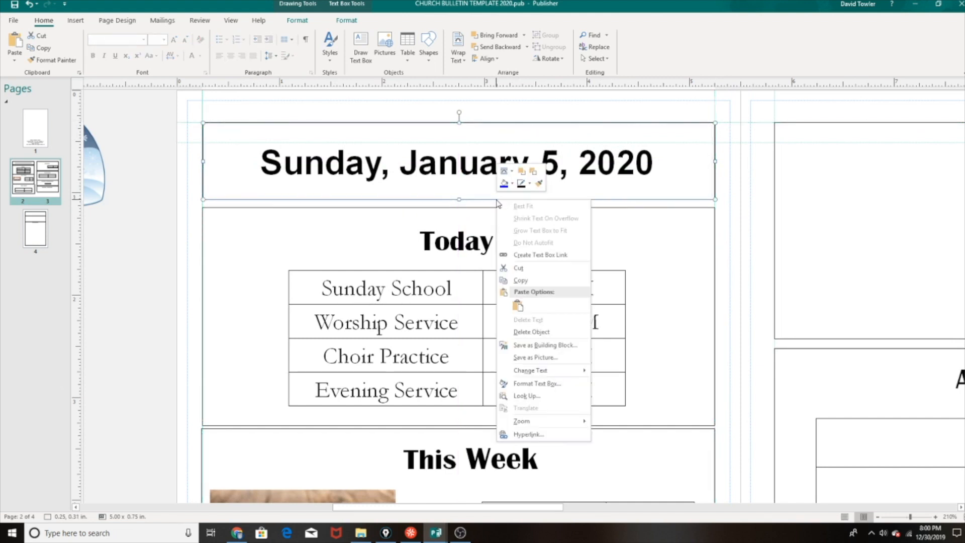
{"action": "left_click", "coordinate": [523, 280]}
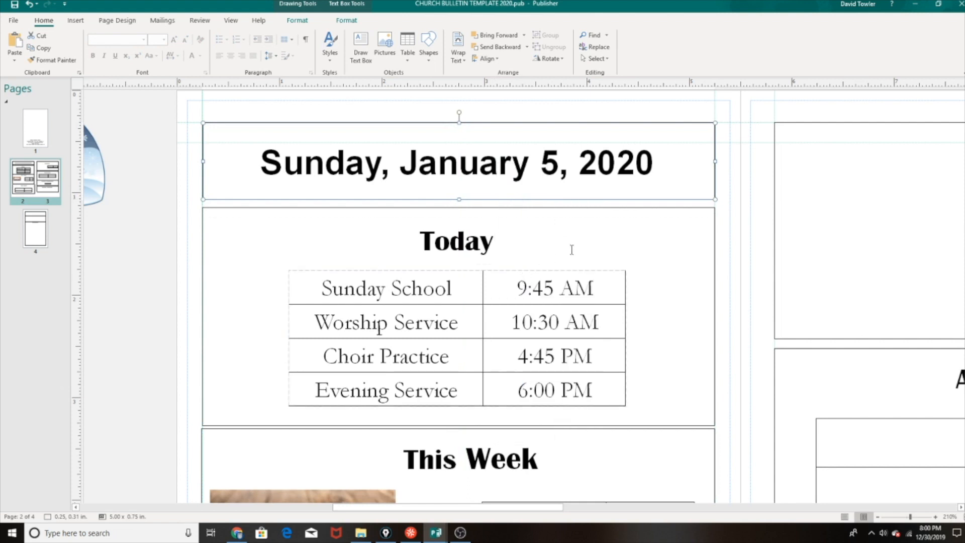
{"action": "right_click", "coordinate": [686, 298]}
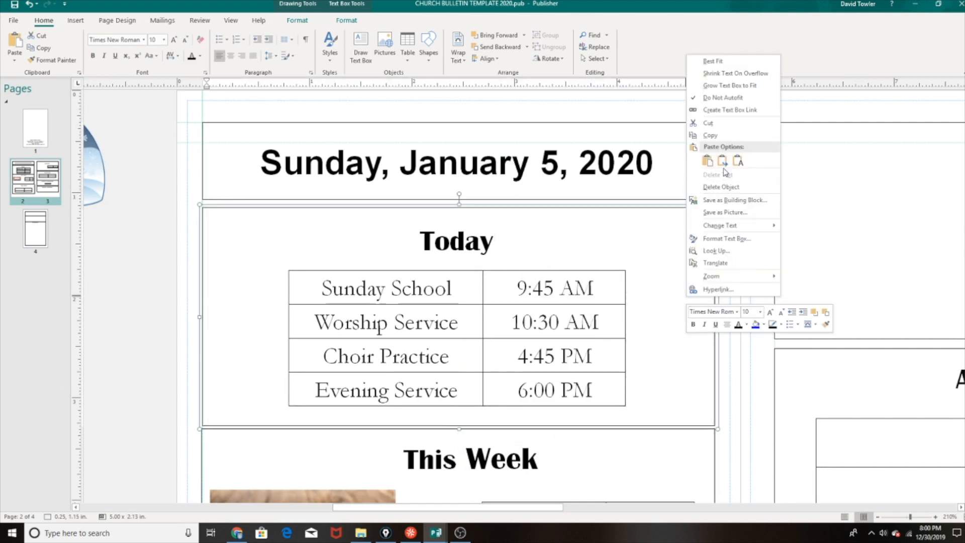
{"action": "left_click", "coordinate": [706, 161]}
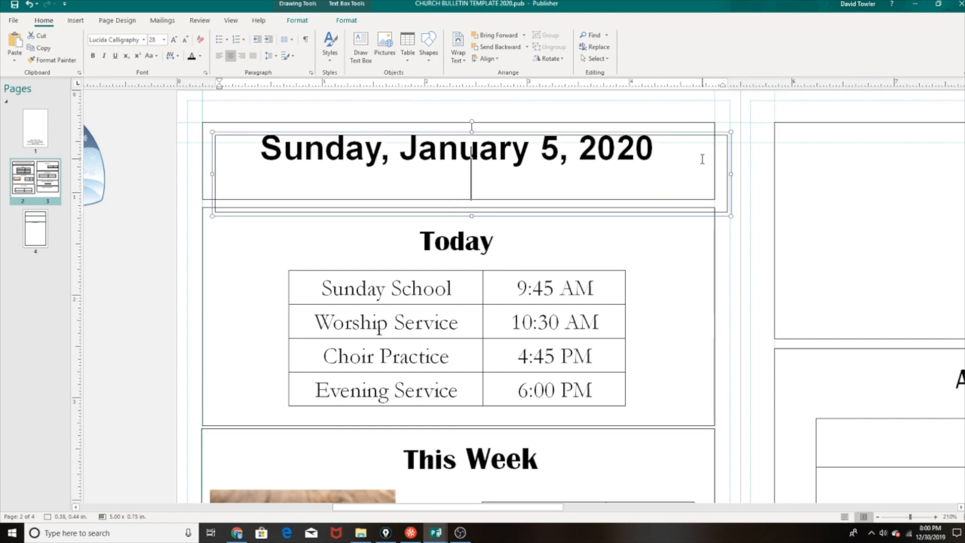
{"action": "left_click_drag", "start_coordinate": [700, 215], "coordinate": [703, 321]}
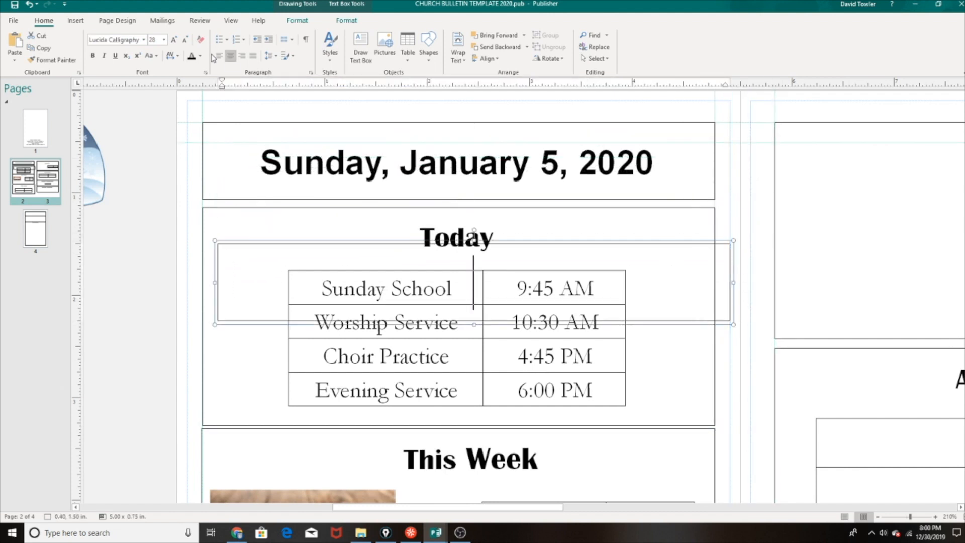
Step: Undo the move and the pasting of the duplicate frame, and return to the Sunday date heading
{"action": "left_click", "coordinate": [30, 4]}
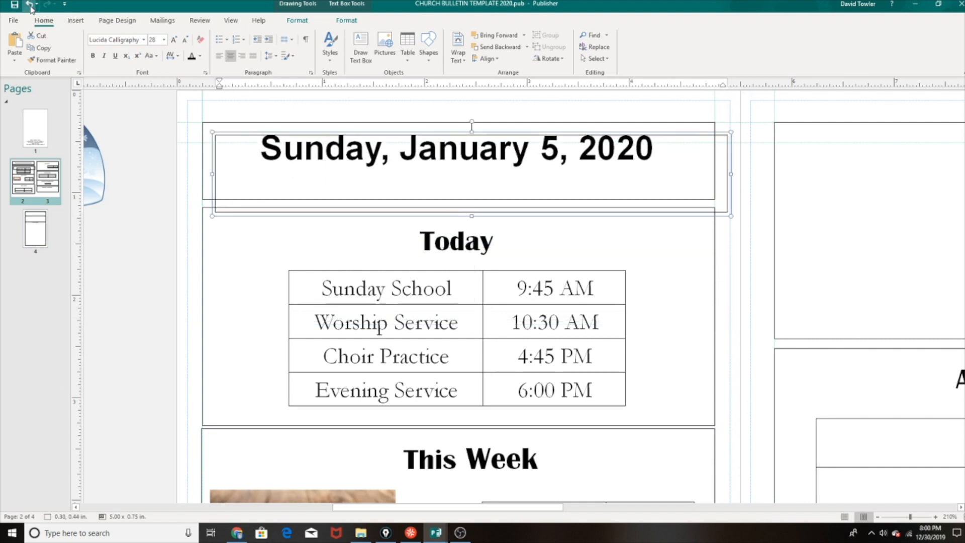
{"action": "left_click", "coordinate": [30, 5]}
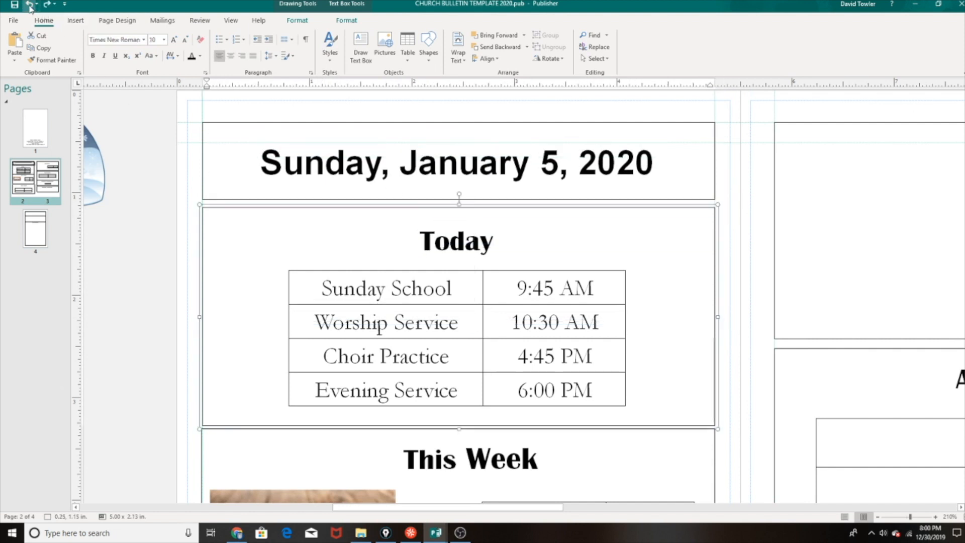
{"action": "left_click", "coordinate": [678, 164]}
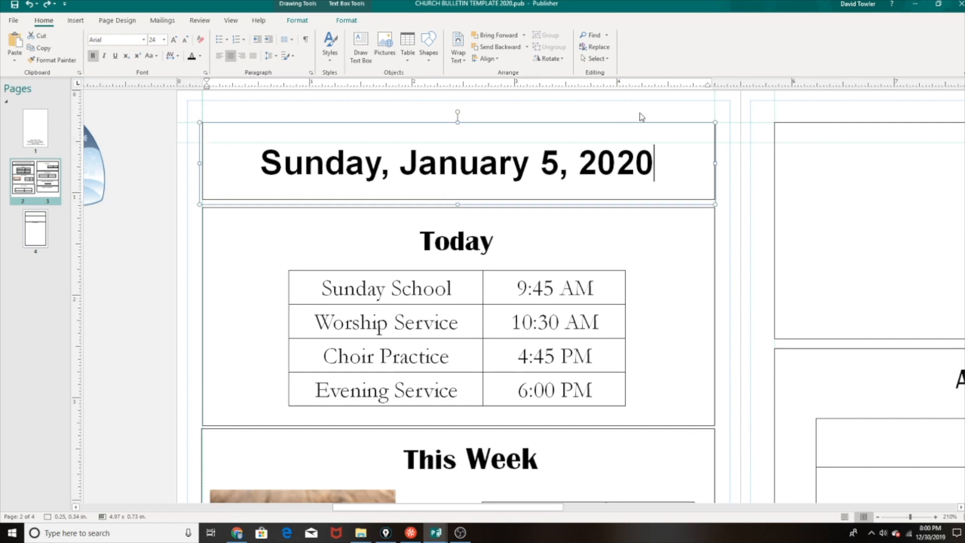
Step: Pull a horizontal and a vertical ruler guide onto the page 2 area and return each one to its ruler
{"action": "scroll", "coordinate": [721, 262], "scroll_direction": "up", "scroll_amount": 3}
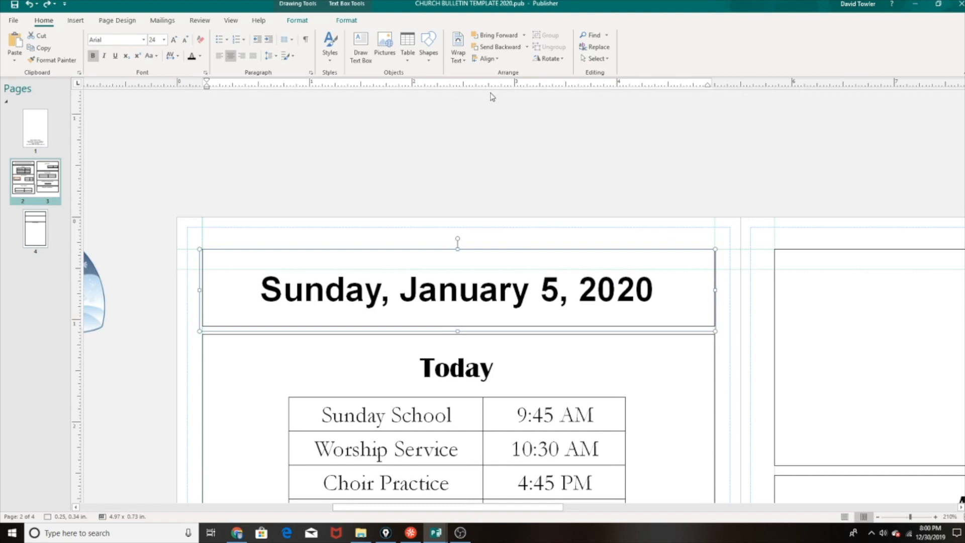
{"action": "left_click_drag", "start_coordinate": [186, 86], "coordinate": [186, 128]}
{"action": "left_click_drag", "start_coordinate": [185, 189], "coordinate": [195, 97]}
{"action": "left_click", "coordinate": [193, 86]}
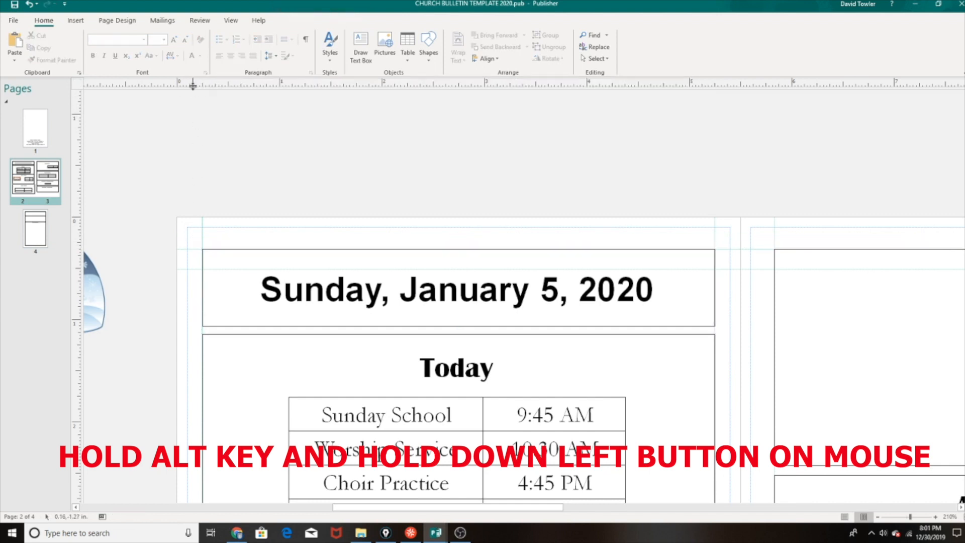
{"action": "left_click", "coordinate": [81, 163]}
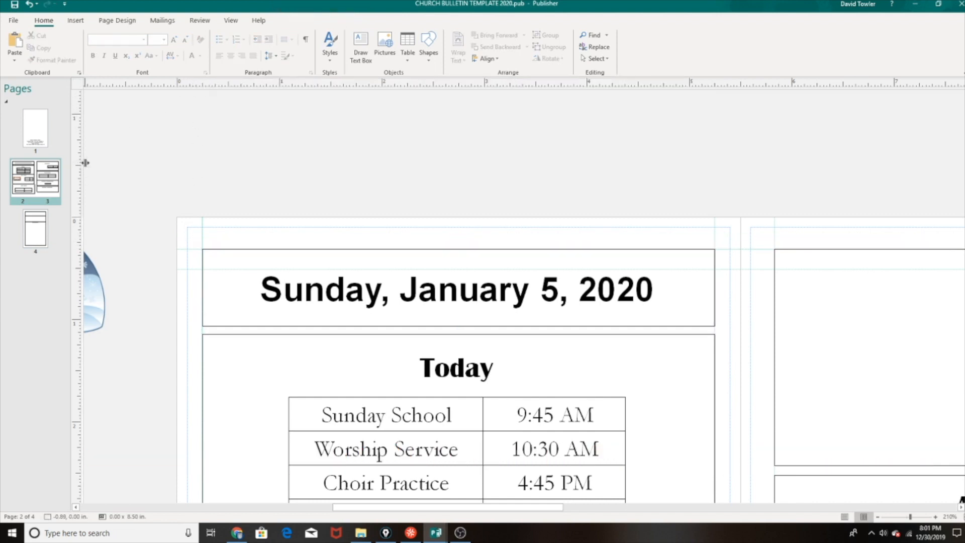
{"action": "left_click_drag", "start_coordinate": [86, 163], "coordinate": [164, 168]}
{"action": "left_click_drag", "start_coordinate": [227, 172], "coordinate": [135, 174]}
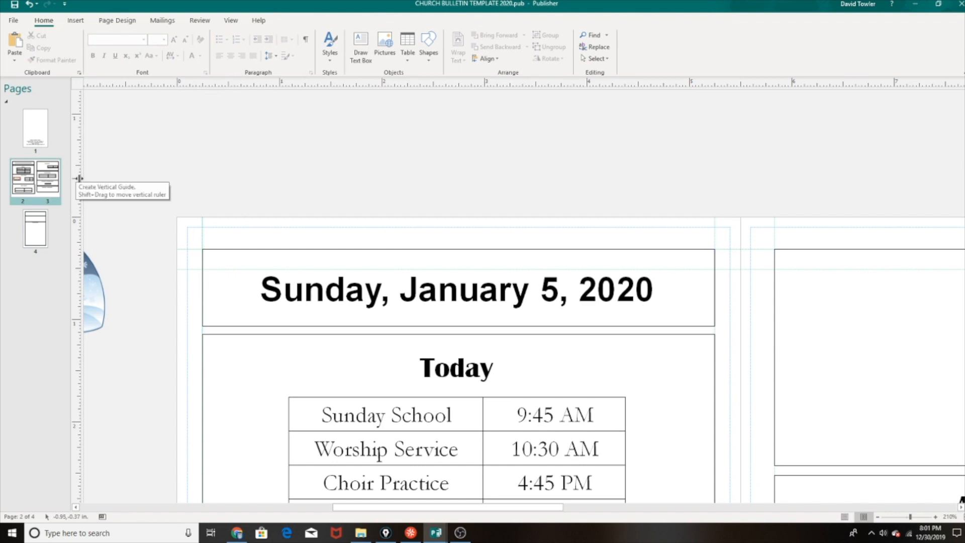
Step: Nudge the Today heading's text box slightly right and stretch its left edge back, widening the box to about 4.98 in
{"action": "scroll", "coordinate": [398, 255], "scroll_direction": "down", "scroll_amount": 2}
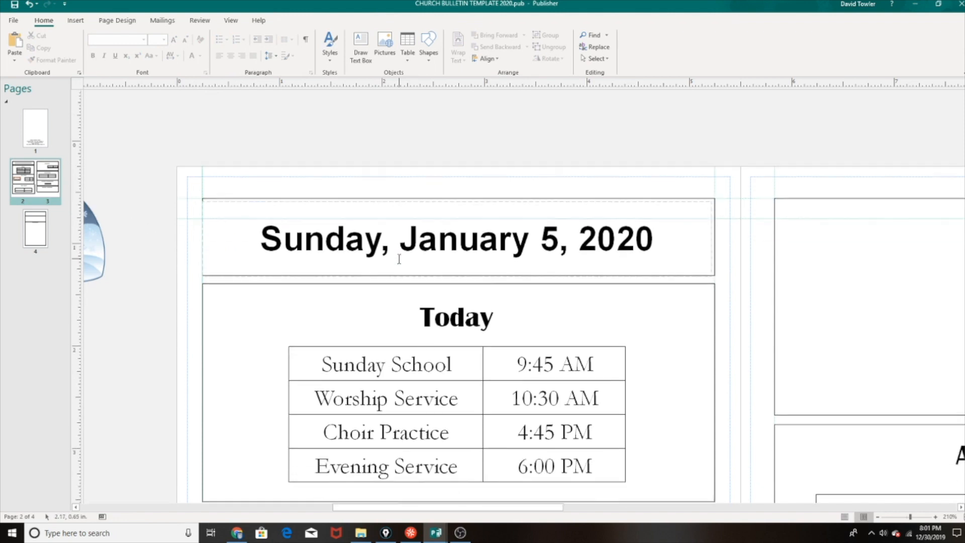
{"action": "scroll", "coordinate": [474, 250], "scroll_direction": "down", "scroll_amount": 2}
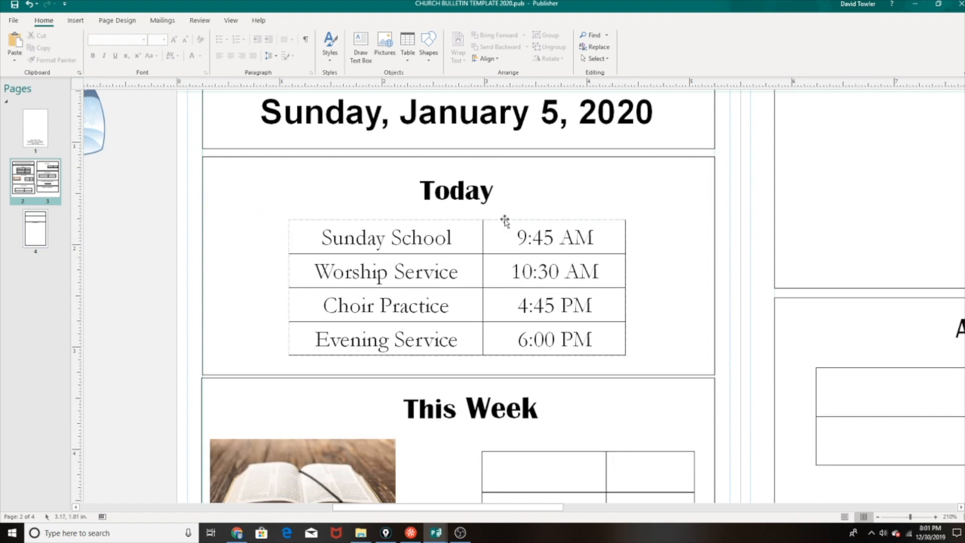
{"action": "left_click", "coordinate": [480, 190]}
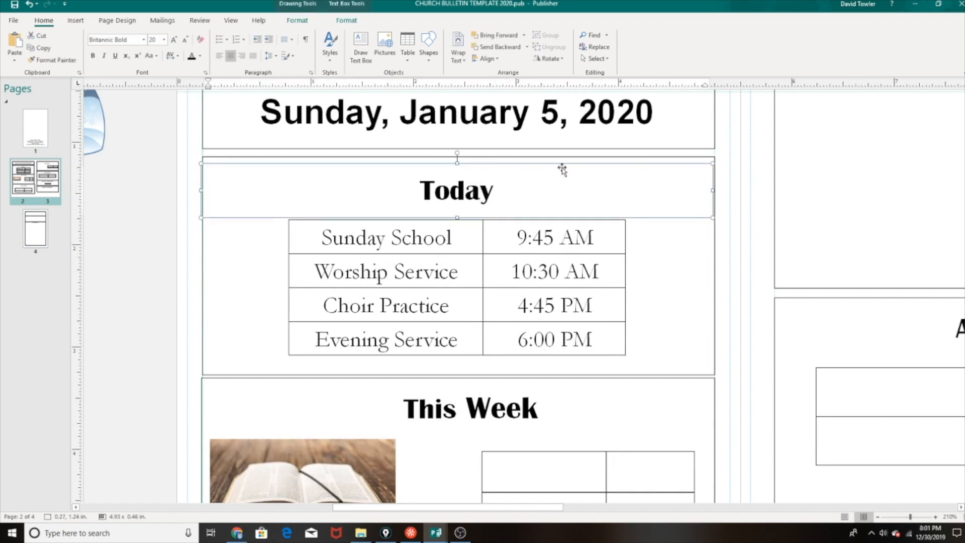
{"action": "mouse_move", "coordinate": [559, 166]}
{"action": "left_mouse_down"}
{"action": "mouse_move", "coordinate": [627, 165]}
{"action": "mouse_move", "coordinate": [565, 164]}
{"action": "left_mouse_up"}
{"action": "left_click", "coordinate": [486, 190]}
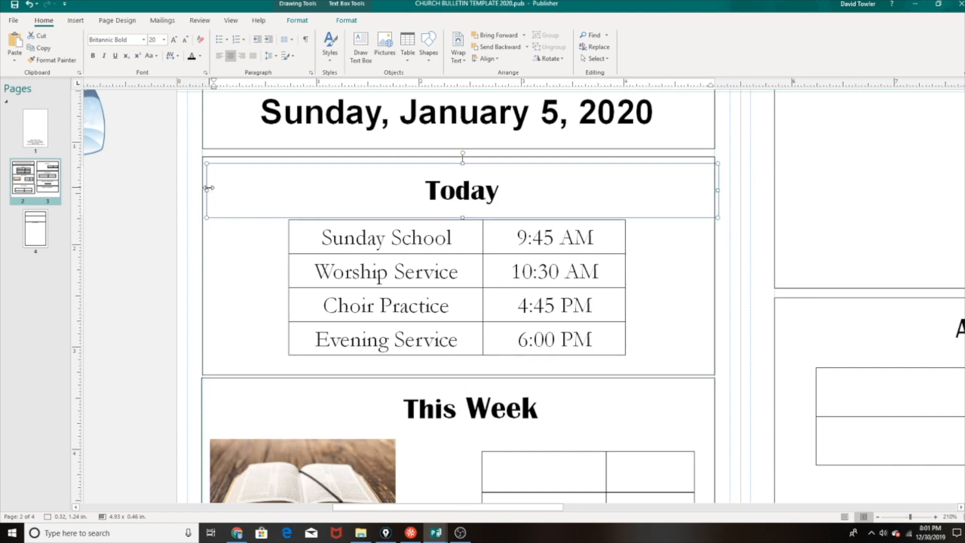
{"action": "left_click_drag", "start_coordinate": [206, 188], "coordinate": [200, 187]}
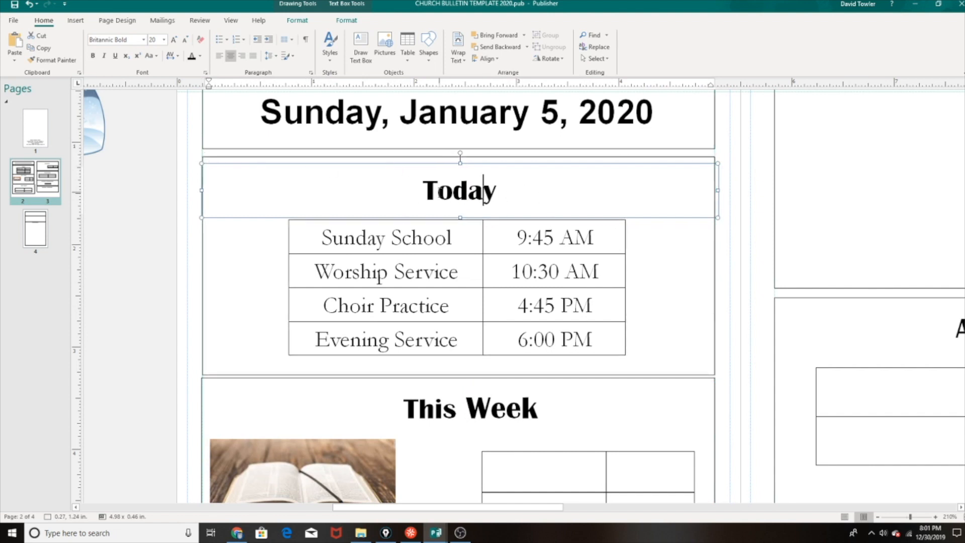
{"action": "triple_click", "coordinate": [403, 194]}
{"action": "left_click", "coordinate": [595, 195]}
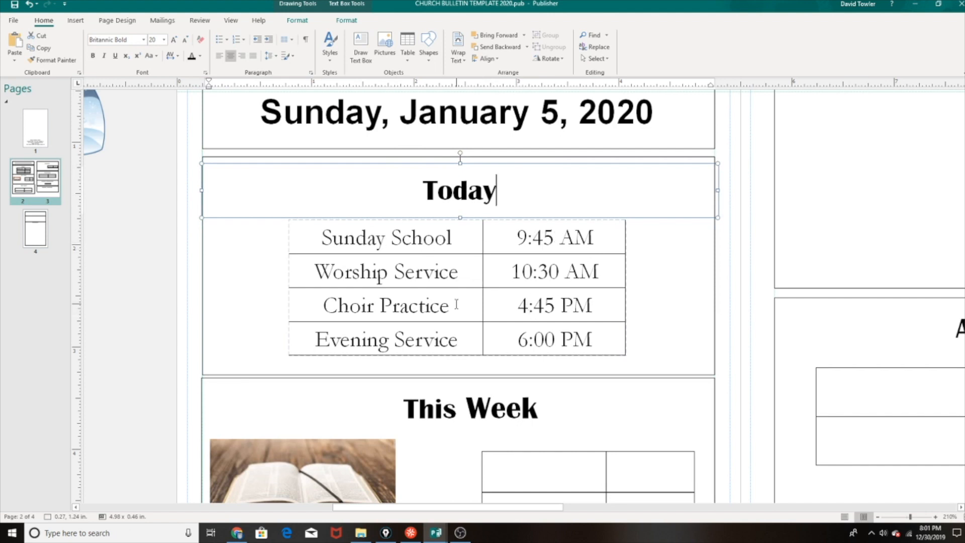
Step: Delete the Evening Service row from the Today table and append an empty row below Choir Practice
{"action": "scroll", "coordinate": [492, 294], "scroll_direction": "down", "scroll_amount": 1}
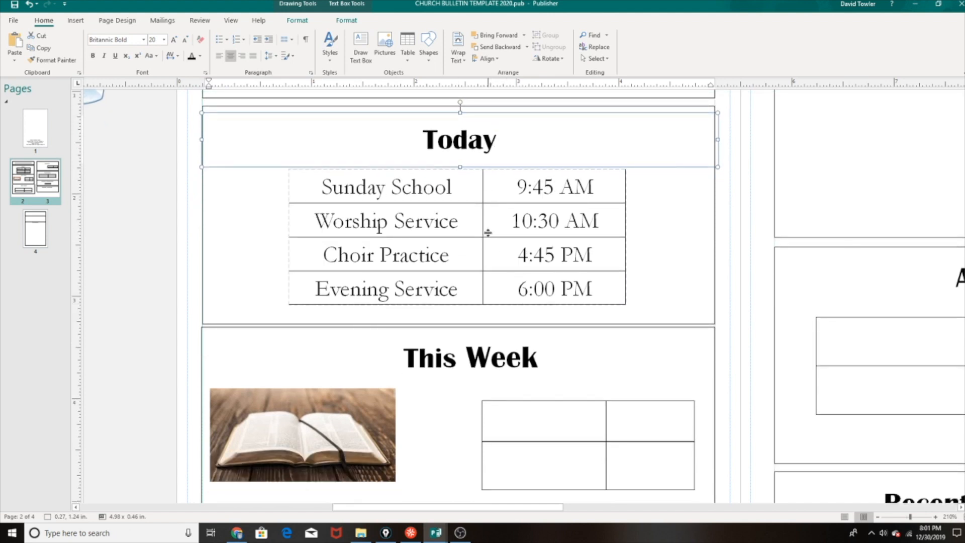
{"action": "left_click", "coordinate": [499, 220]}
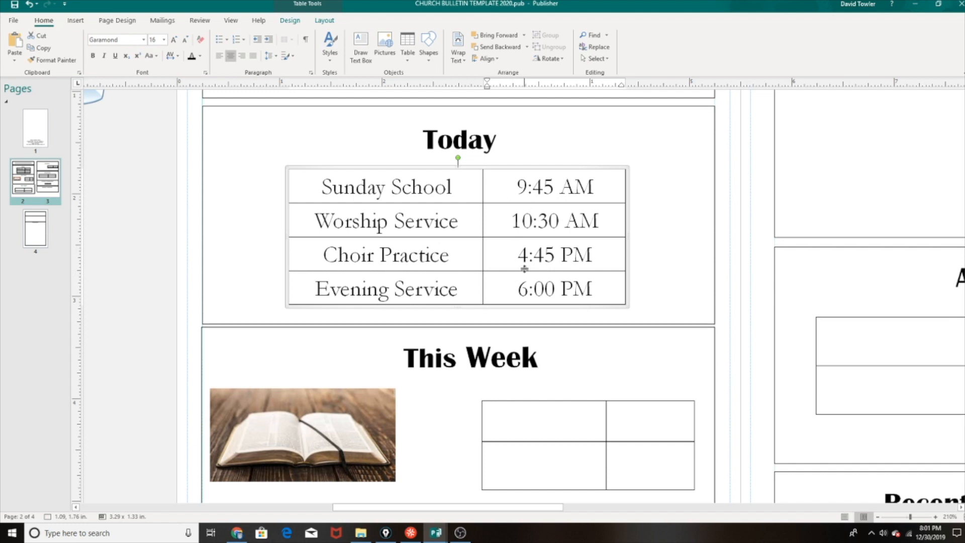
{"action": "right_click", "coordinate": [498, 288]}
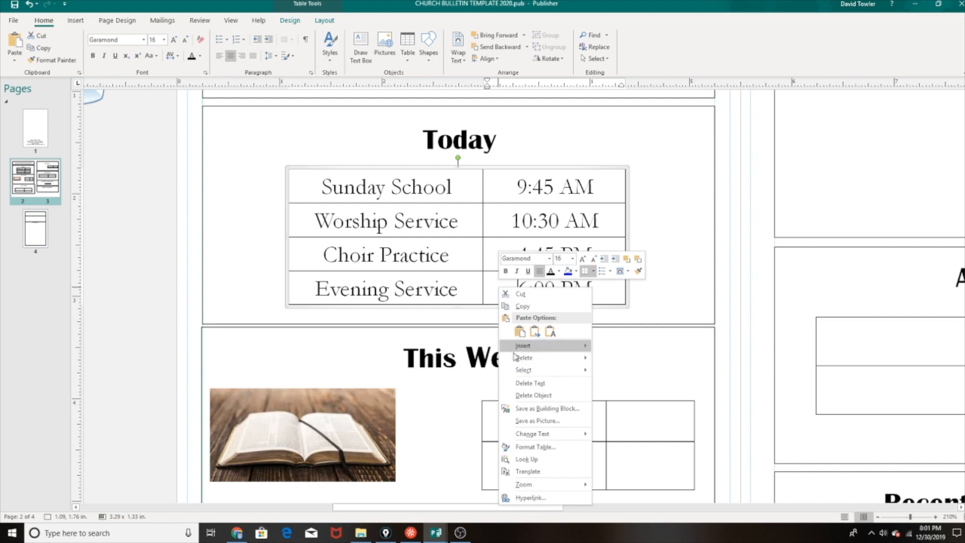
{"action": "mouse_move", "coordinate": [515, 362]}
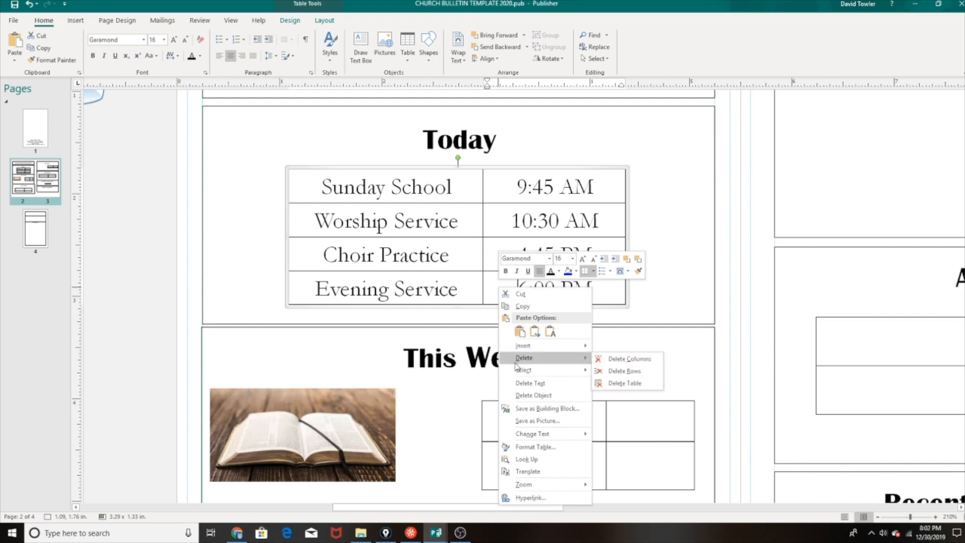
{"action": "left_click", "coordinate": [623, 372]}
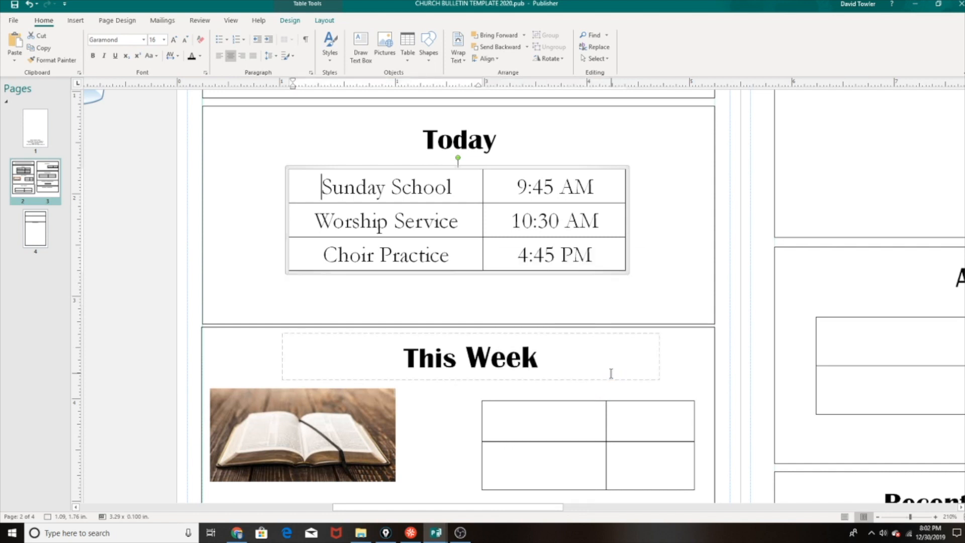
{"action": "left_click", "coordinate": [603, 256]}
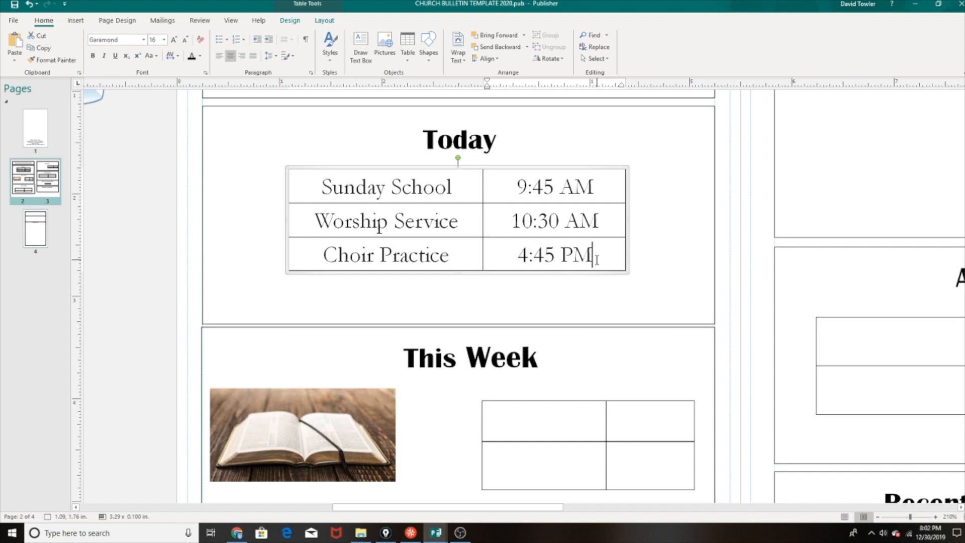
{"action": "key", "text": "Tab"}
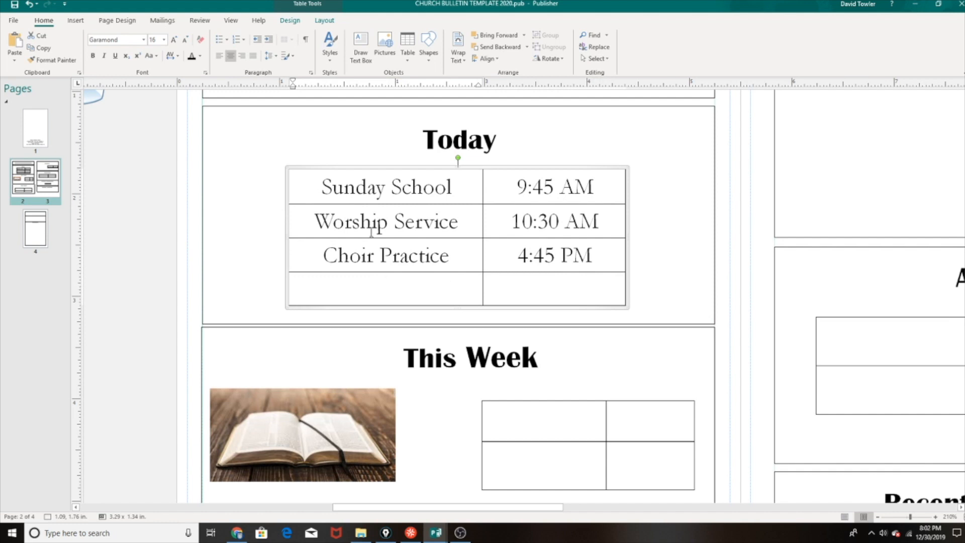
Step: Undo both the added empty row and the deletion of the Evening Service row
{"action": "left_click", "coordinate": [30, 7]}
{"action": "left_click", "coordinate": [31, 7]}
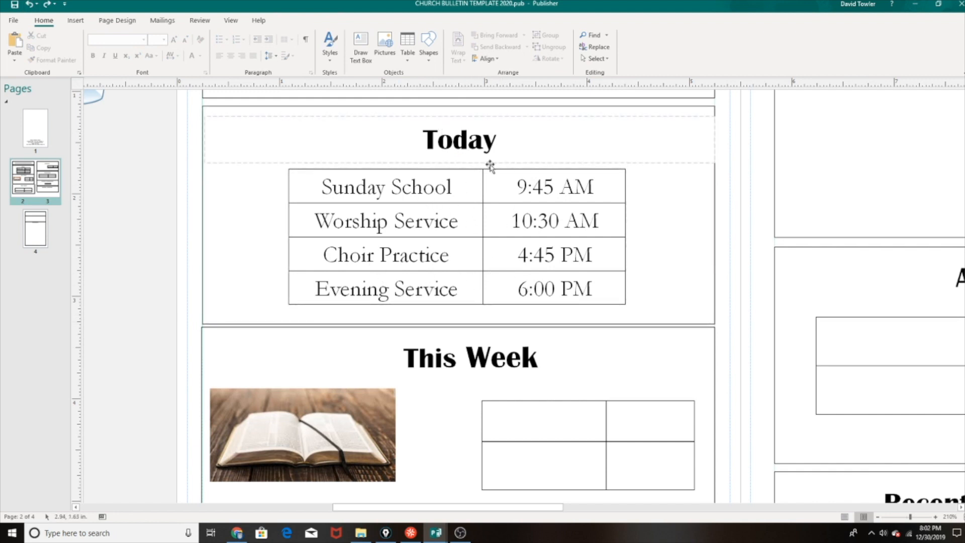
Step: Check the grid for inserting a new table, and review the This Week, This Month, Birthdays and Anniversary sections on pages 2 and 3
{"action": "left_click", "coordinate": [408, 61]}
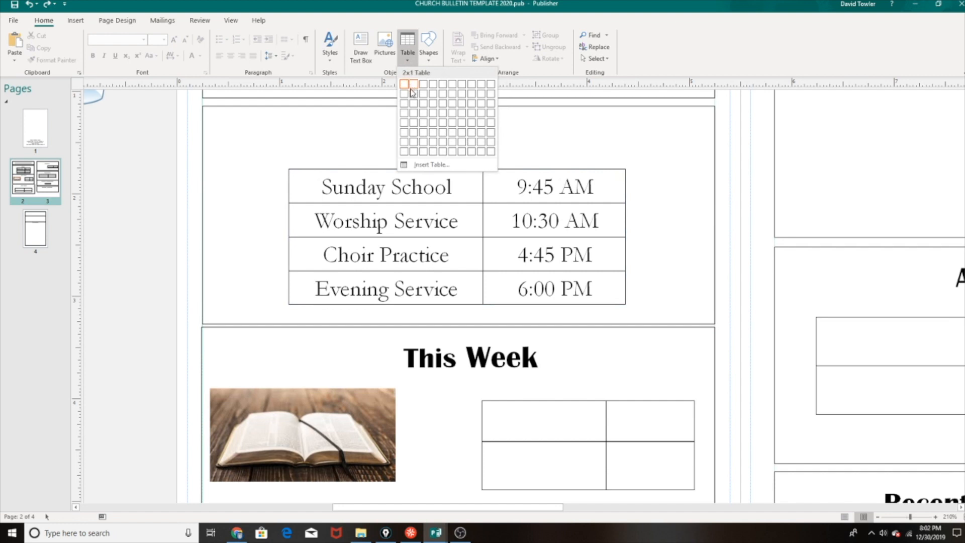
{"action": "scroll", "coordinate": [450, 334], "scroll_direction": "down", "scroll_amount": 3}
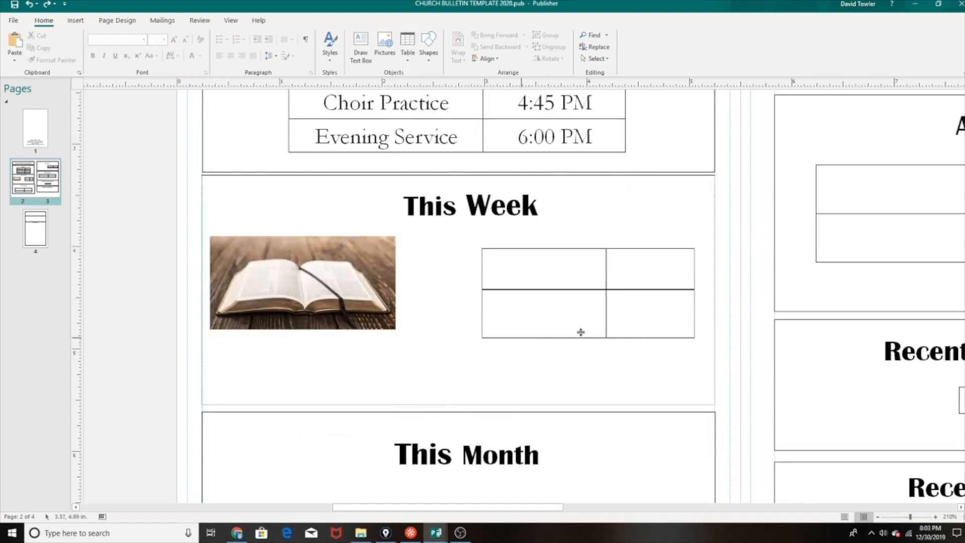
{"action": "scroll", "coordinate": [357, 414], "scroll_direction": "down", "scroll_amount": 3}
{"action": "scroll", "coordinate": [550, 421], "scroll_direction": "down", "scroll_amount": 3}
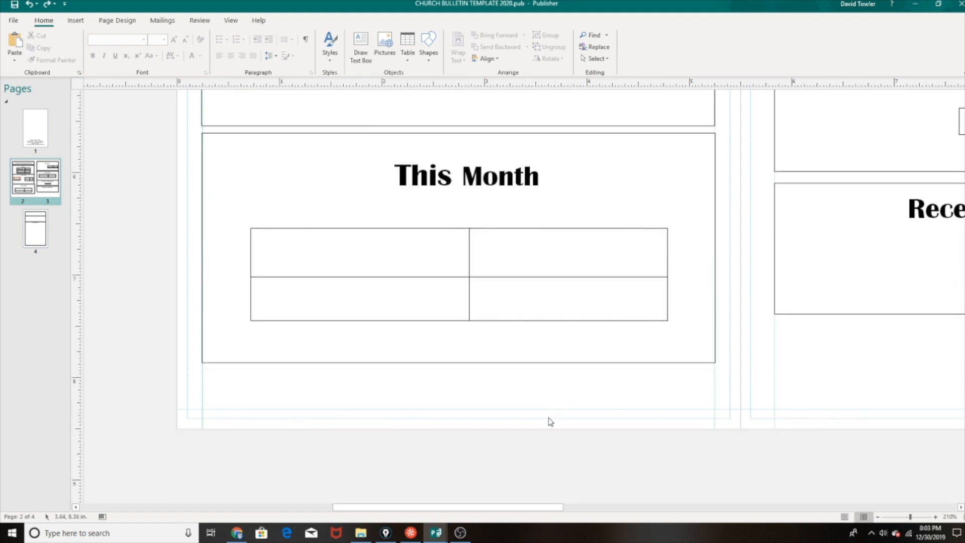
{"action": "left_click_drag", "start_coordinate": [497, 506], "coordinate": [614, 504]}
{"action": "scroll", "coordinate": [652, 417], "scroll_direction": "up", "scroll_amount": 10}
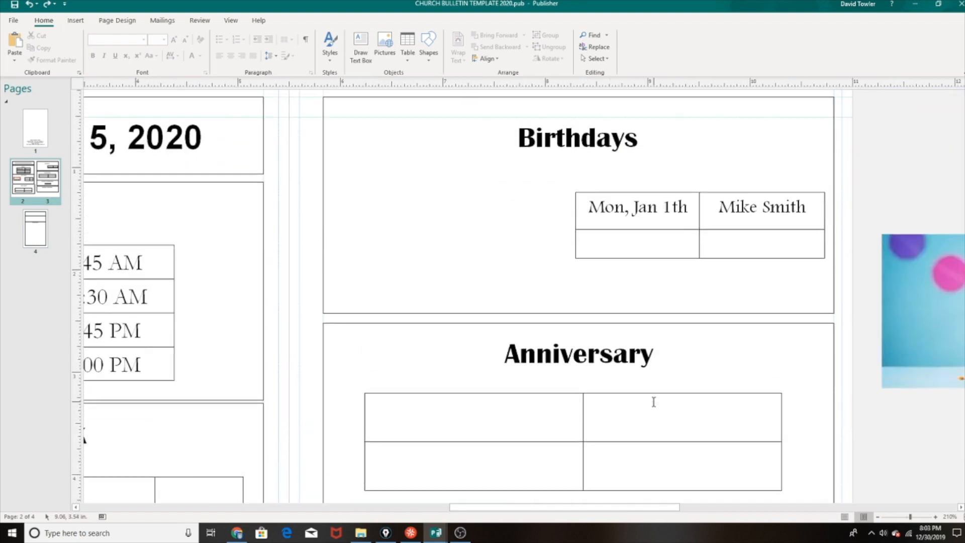
{"action": "scroll", "coordinate": [653, 403], "scroll_direction": "up", "scroll_amount": 3}
{"action": "left_click_drag", "start_coordinate": [543, 508], "coordinate": [423, 491]}
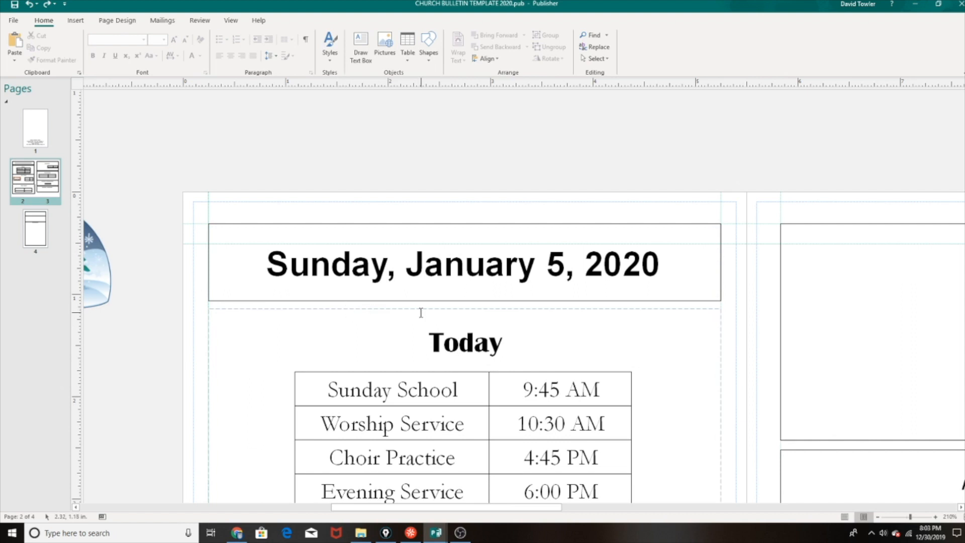
{"action": "scroll", "coordinate": [494, 449], "scroll_direction": "down", "scroll_amount": 3}
{"action": "scroll", "coordinate": [446, 410], "scroll_direction": "up", "scroll_amount": 3}
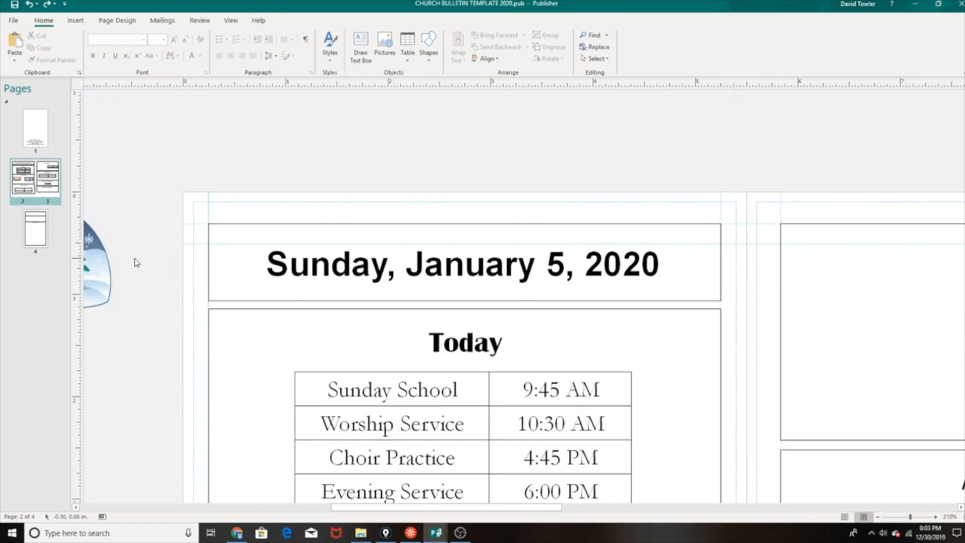
Step: Switch to the Chrome browser and run an image search for "january clip art" in a new tab
{"action": "left_click_drag", "start_coordinate": [425, 509], "coordinate": [362, 508]}
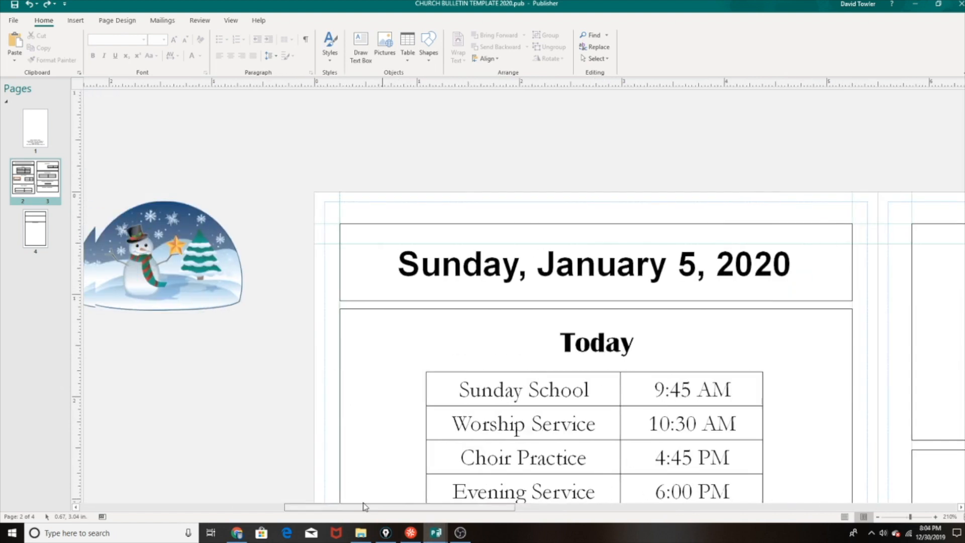
{"action": "left_click", "coordinate": [237, 533]}
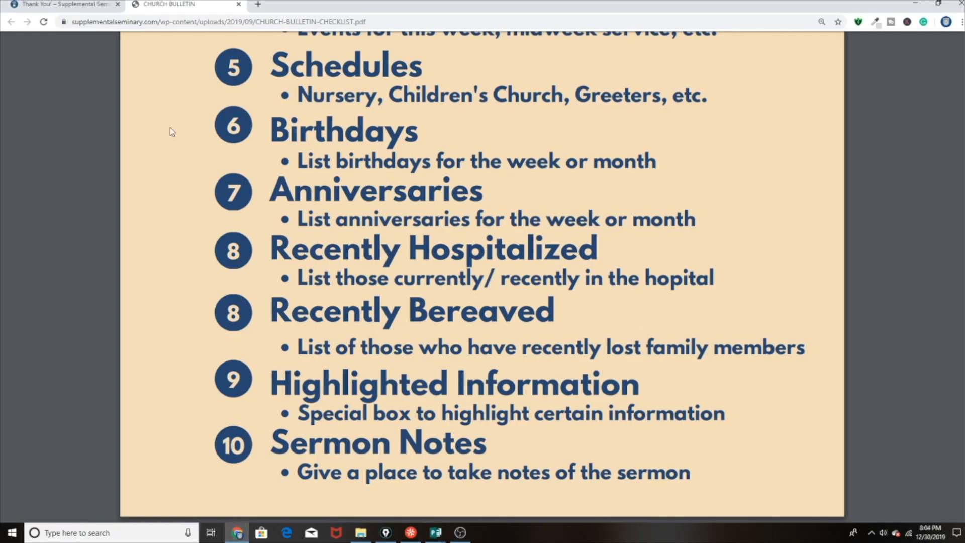
{"action": "left_click", "coordinate": [257, 4]}
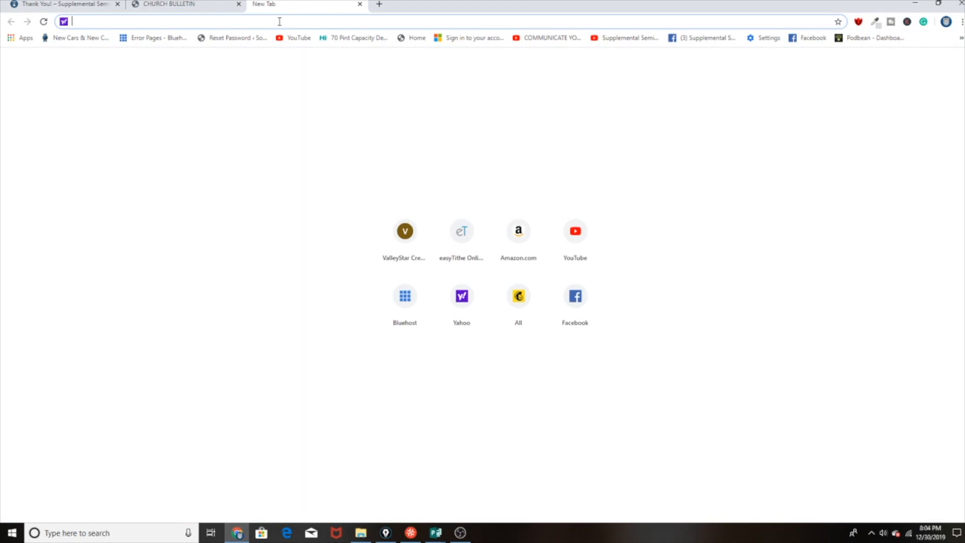
{"action": "type", "text": "january"}
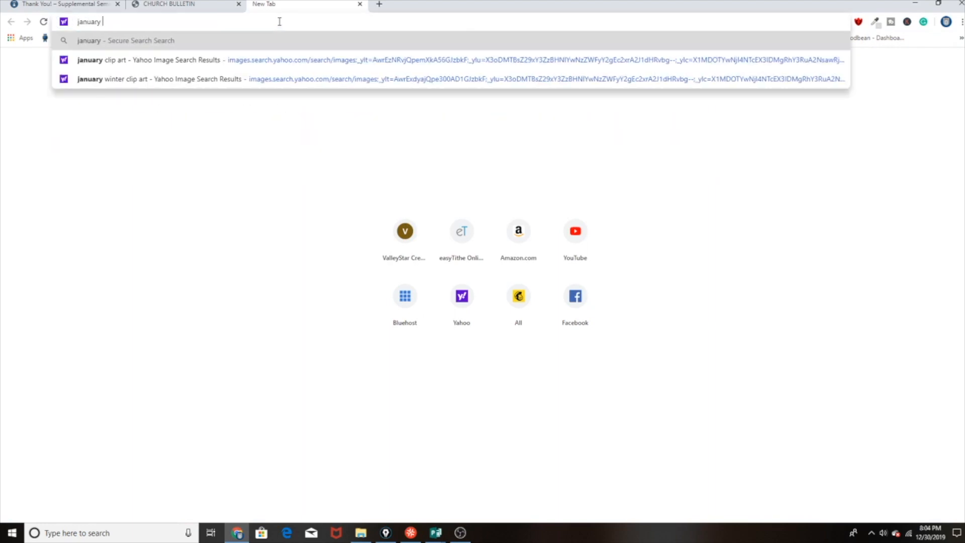
{"action": "type", "text": " clip art"}
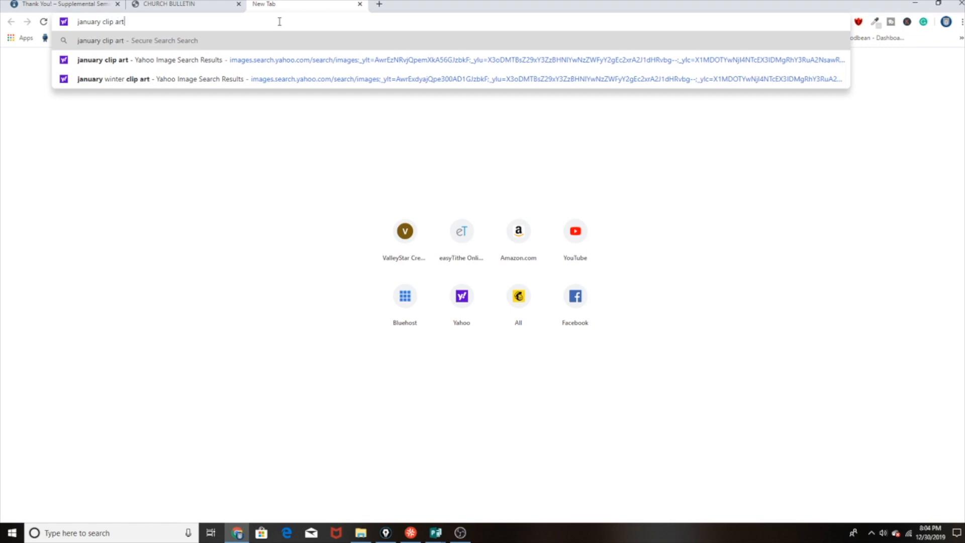
{"action": "key", "text": "Return"}
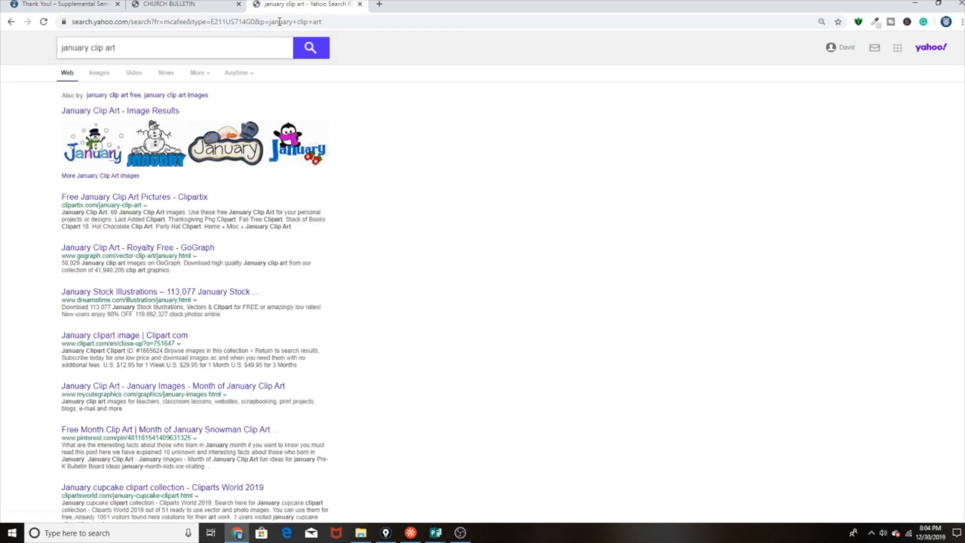
{"action": "left_click", "coordinate": [101, 76]}
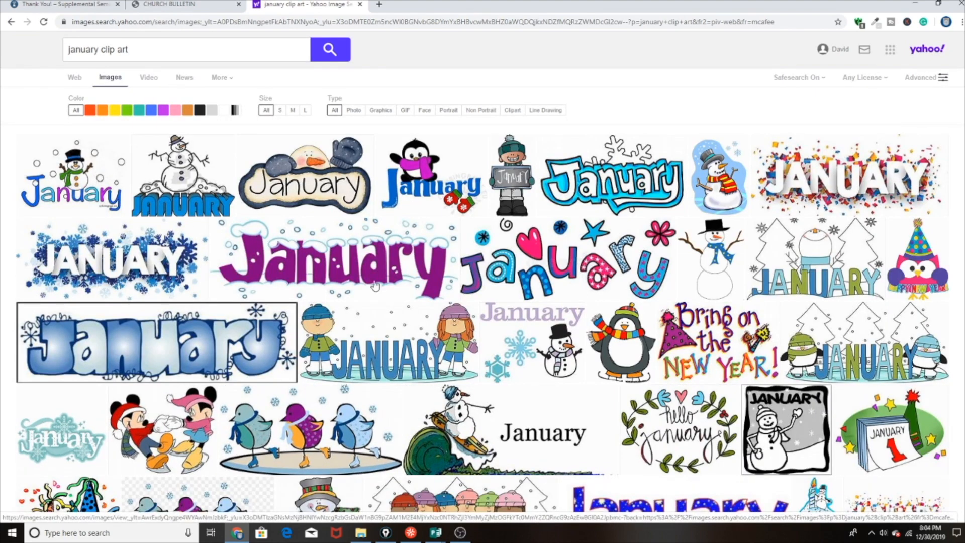
Step: Browse the January clip art images and check the options for saving or copying one of them
{"action": "scroll", "coordinate": [506, 292], "scroll_direction": "down", "scroll_amount": 6}
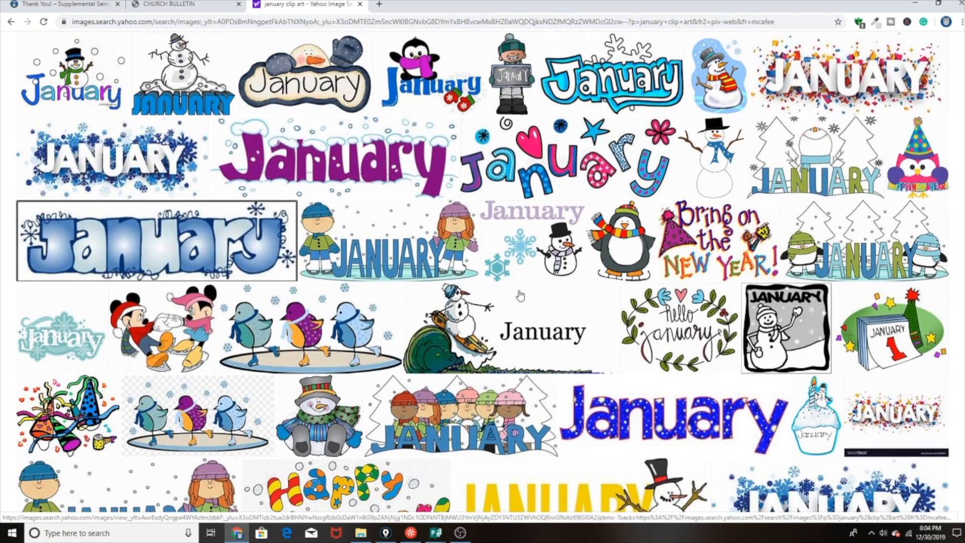
{"action": "scroll", "coordinate": [709, 301], "scroll_direction": "down", "scroll_amount": 5}
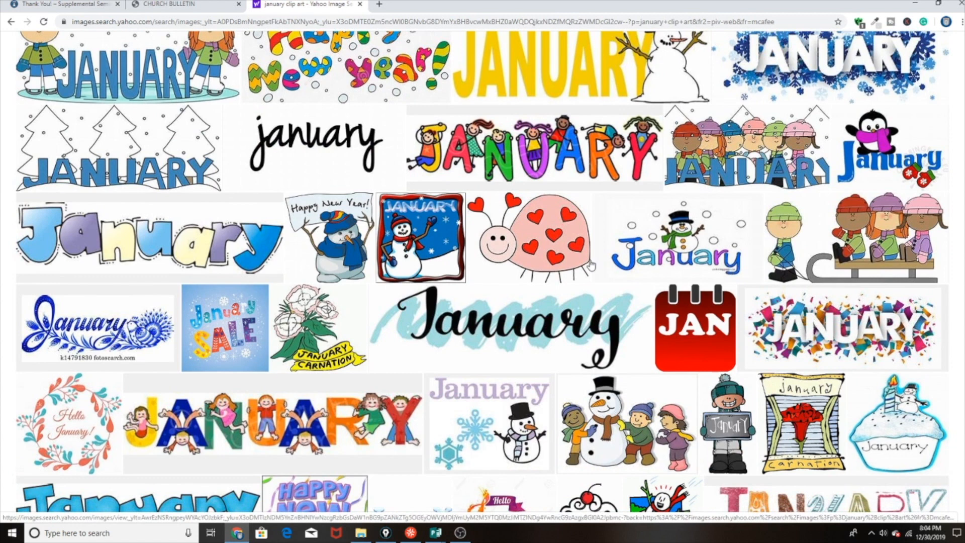
{"action": "scroll", "coordinate": [593, 266], "scroll_direction": "up", "scroll_amount": 5}
{"action": "right_click", "coordinate": [532, 183]}
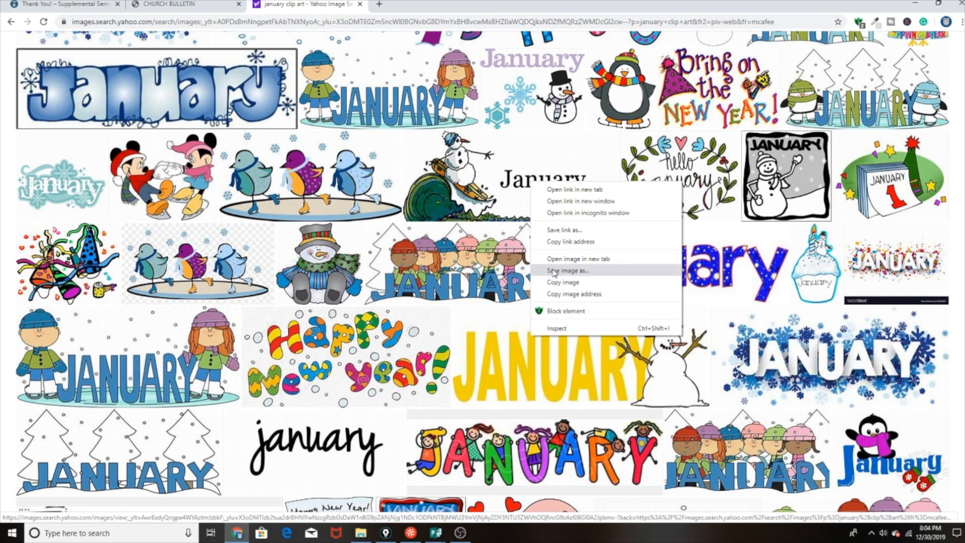
{"action": "left_click", "coordinate": [11, 22]}
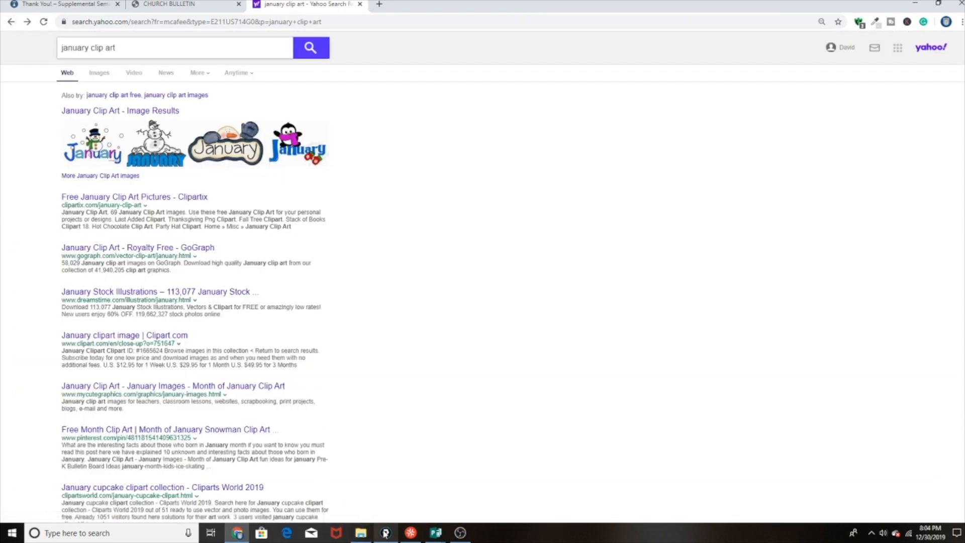
Step: Return to the church bulletin template in Publisher and move the snowman picture closer to page 2
{"action": "mouse_move", "coordinate": [436, 533]}
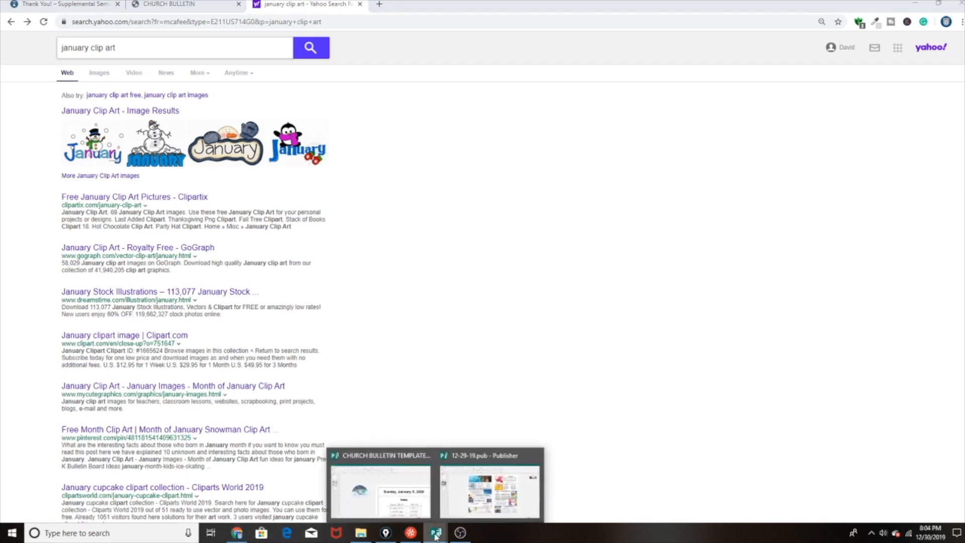
{"action": "left_click", "coordinate": [426, 457]}
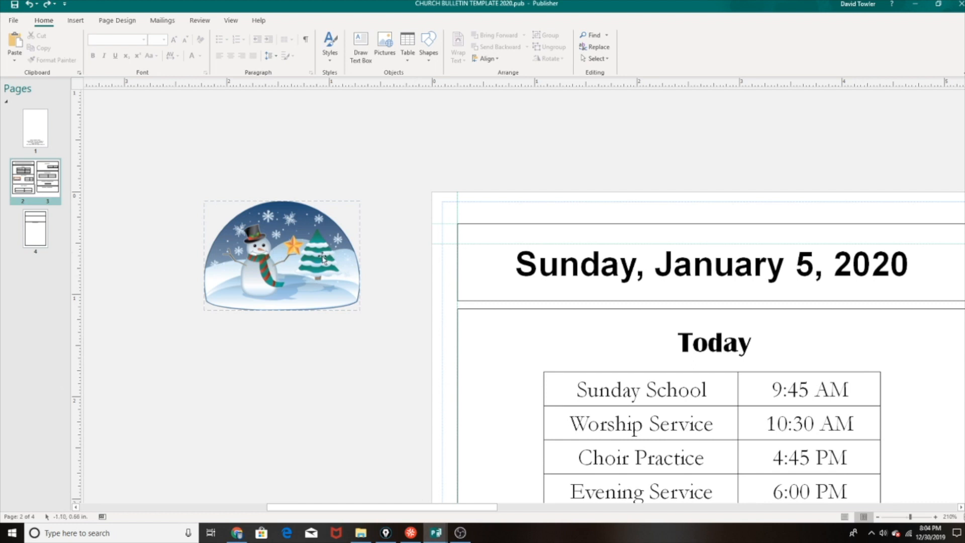
{"action": "left_click_drag", "start_coordinate": [306, 287], "coordinate": [347, 278]}
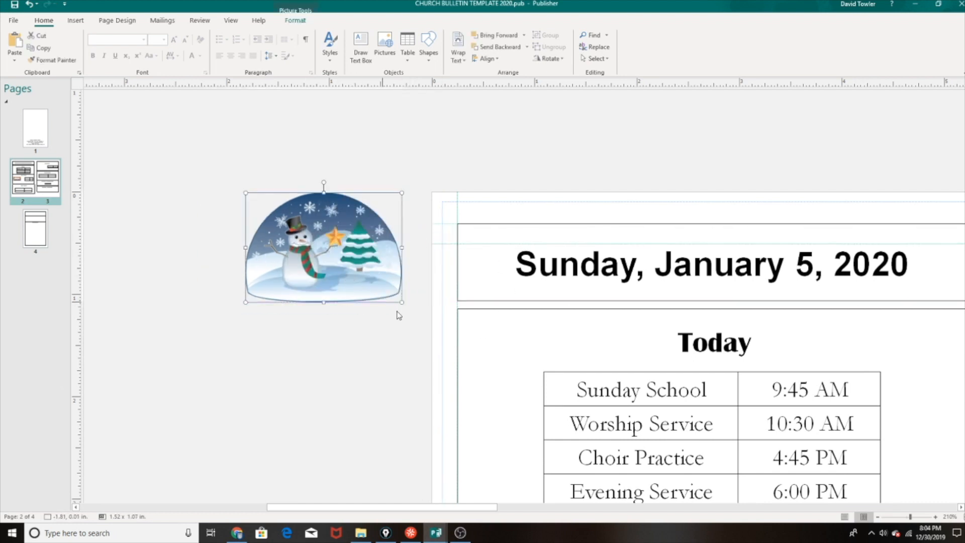
Step: Lower the top edge of the Today section's frame to about 1.8 in and move the Today heading down into it
{"action": "scroll", "coordinate": [517, 413], "scroll_direction": "up", "scroll_amount": 1}
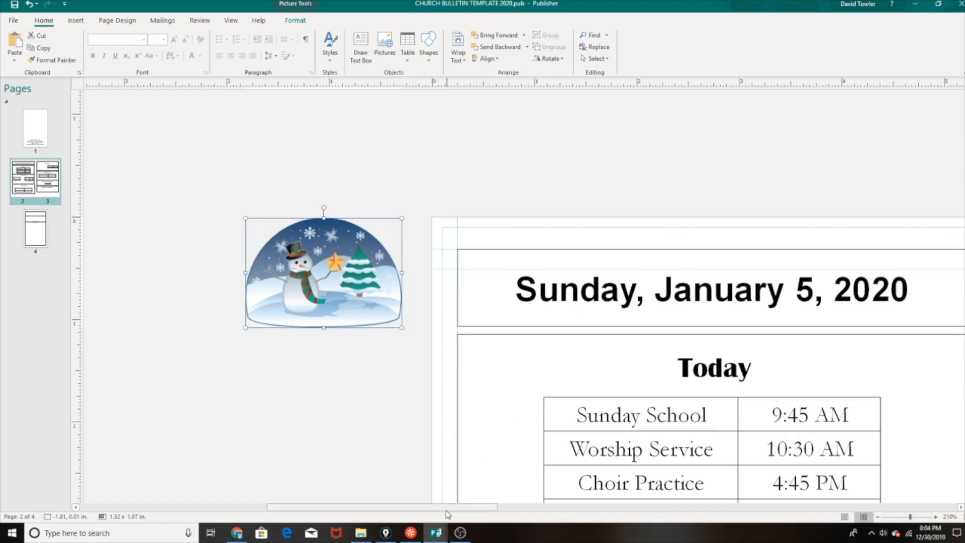
{"action": "left_click_drag", "start_coordinate": [446, 507], "coordinate": [526, 506]}
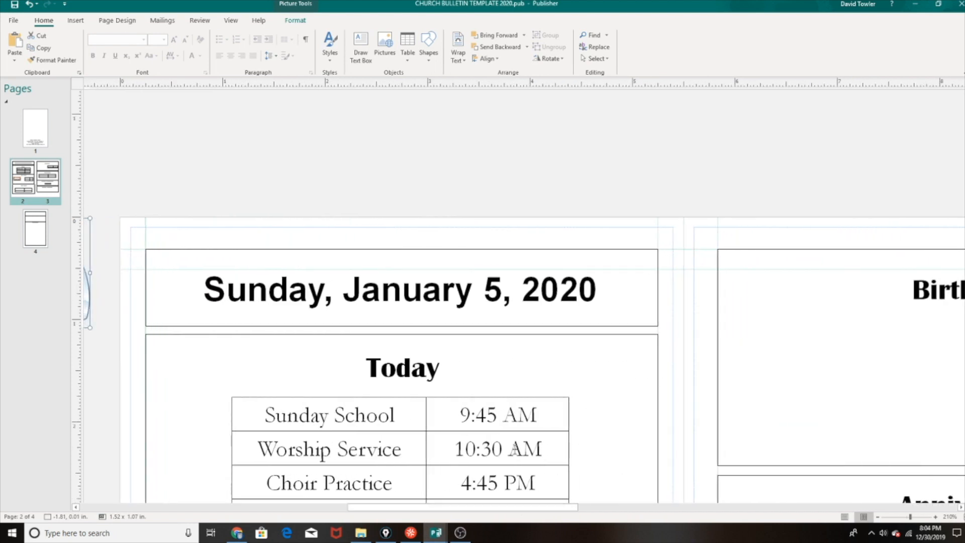
{"action": "left_click", "coordinate": [449, 335]}
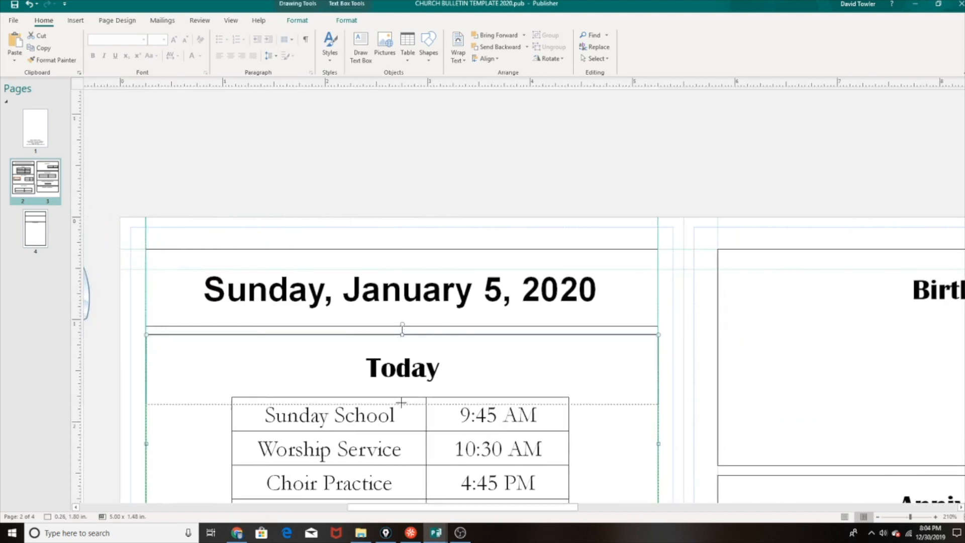
{"action": "left_click_drag", "start_coordinate": [401, 403], "coordinate": [400, 407]}
{"action": "left_click_drag", "start_coordinate": [412, 369], "coordinate": [439, 450]}
{"action": "left_click", "coordinate": [454, 345]}
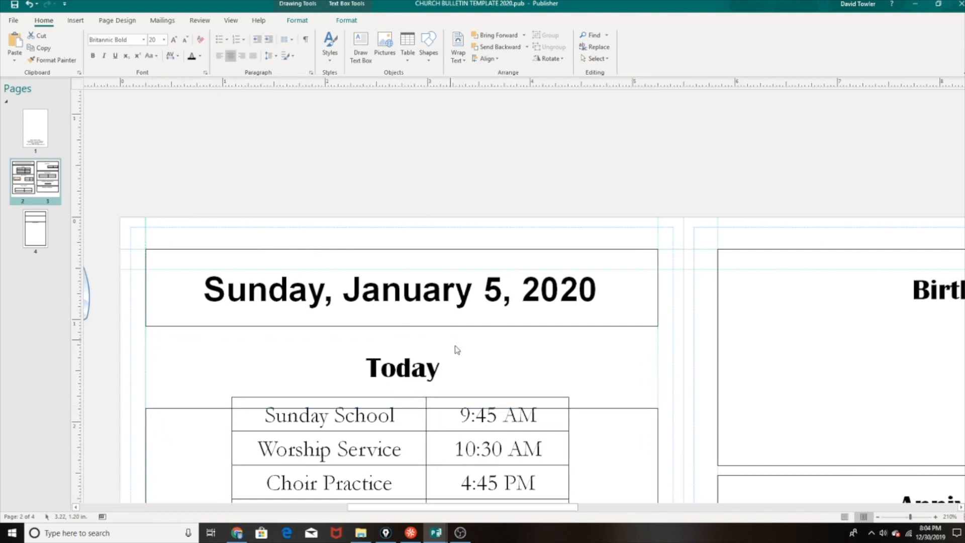
{"action": "left_click_drag", "start_coordinate": [455, 341], "coordinate": [472, 465]}
Step: Stretch the date heading's text box downward to about 1.38 in tall and place the snowman picture inside it, left of the date
{"action": "left_click", "coordinate": [412, 327]}
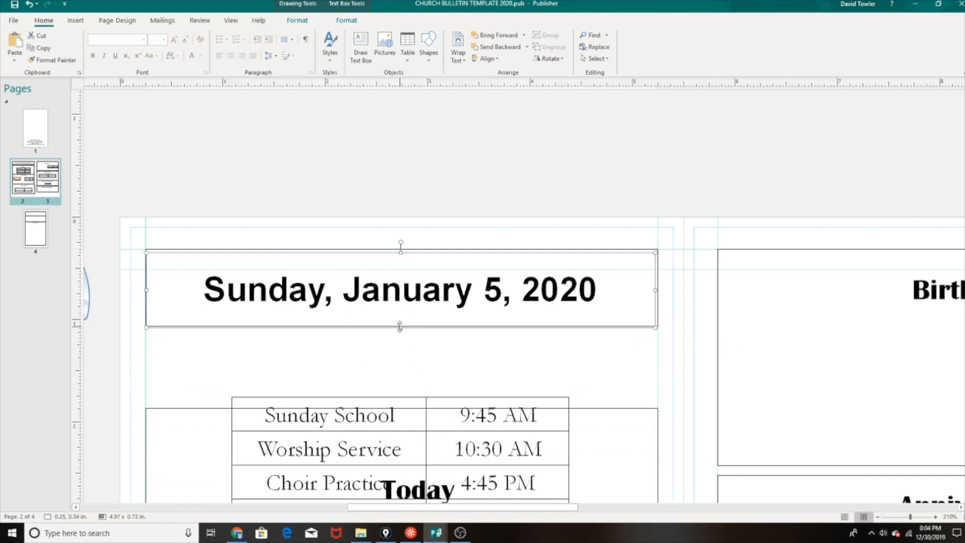
{"action": "left_click_drag", "start_coordinate": [401, 328], "coordinate": [400, 394]}
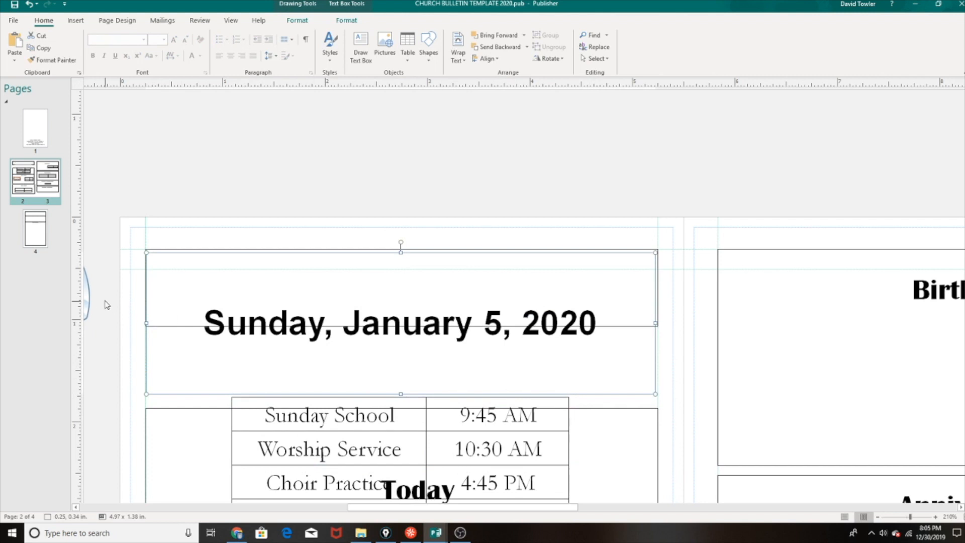
{"action": "left_click_drag", "start_coordinate": [89, 298], "coordinate": [291, 336]}
{"action": "left_click", "coordinate": [384, 330]}
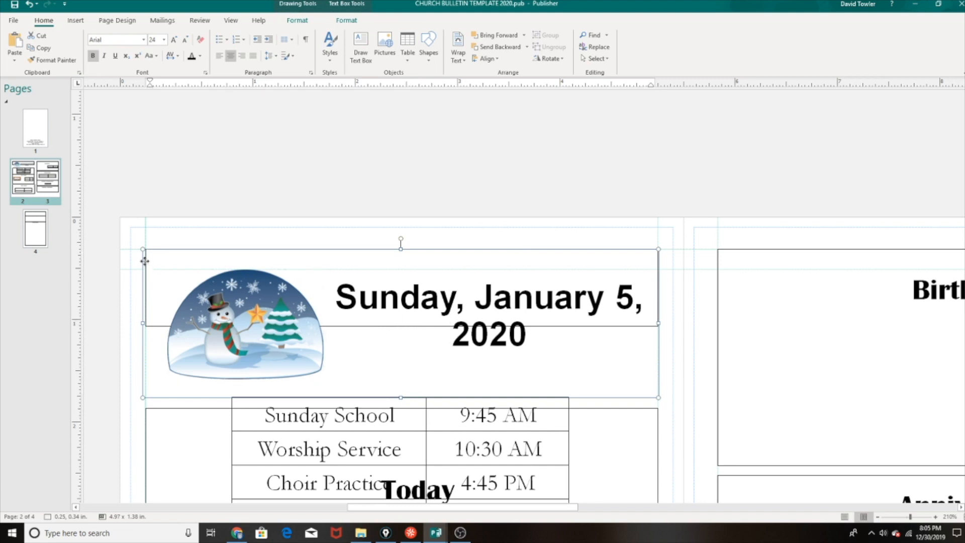
Step: Delete the empty frame behind the date heading, moving the date text box aside and back around the snowman picture
{"action": "left_click_drag", "start_coordinate": [145, 261], "coordinate": [162, 112]}
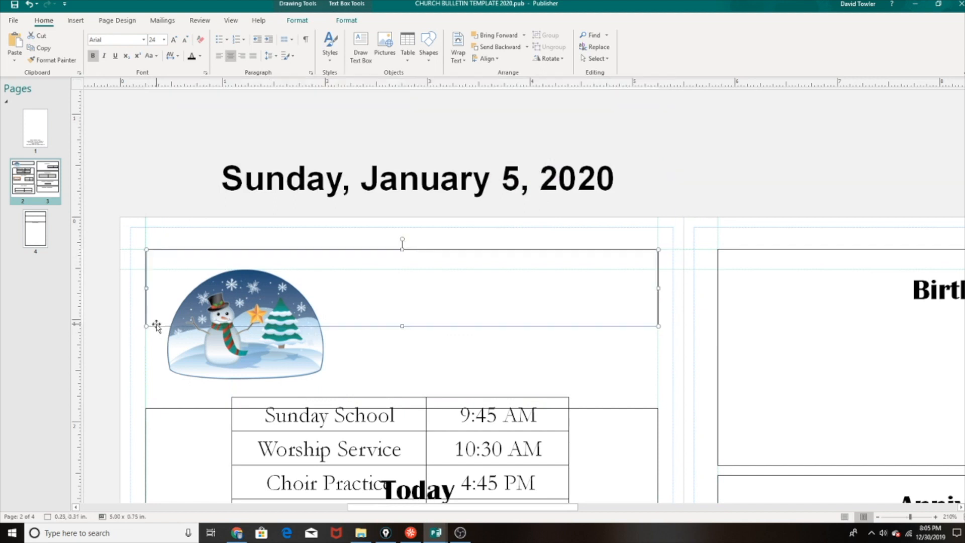
{"action": "key", "text": "Delete"}
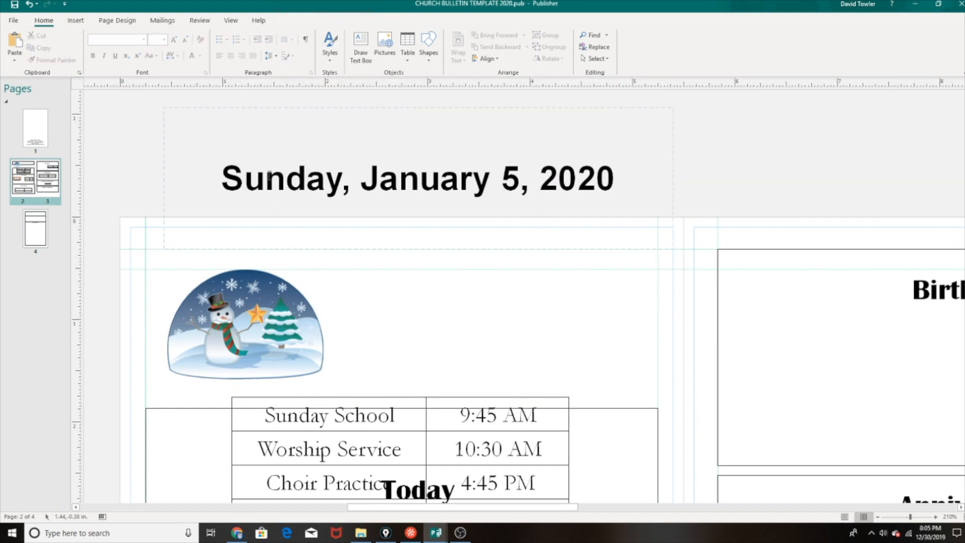
{"action": "left_click_drag", "start_coordinate": [266, 178], "coordinate": [305, 178]}
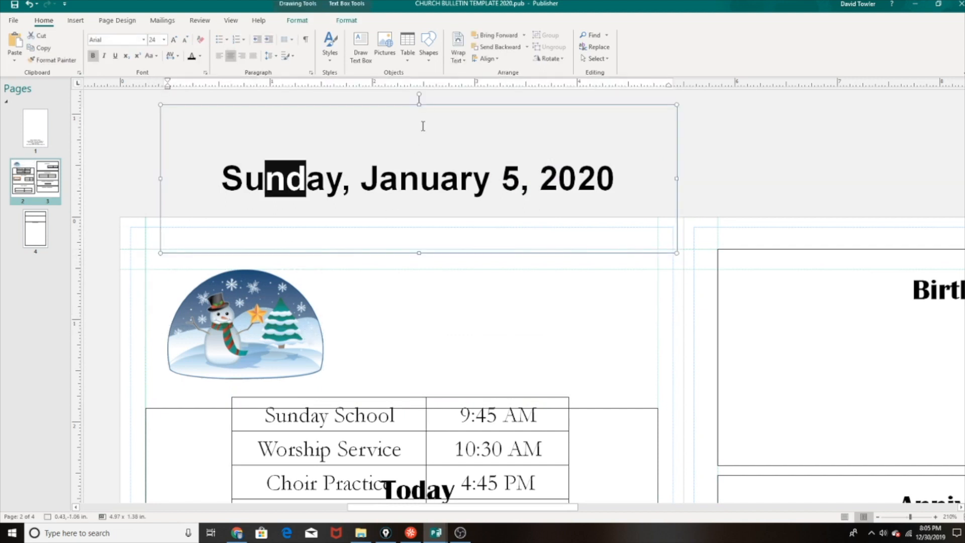
{"action": "left_click_drag", "start_coordinate": [437, 103], "coordinate": [421, 246]}
{"action": "left_click_drag", "start_coordinate": [422, 247], "coordinate": [416, 244]}
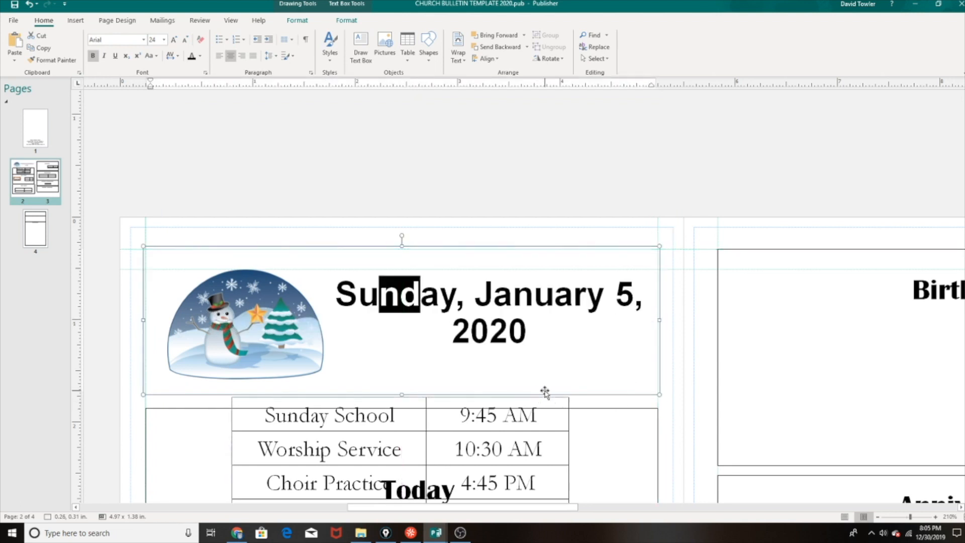
Step: Break the date heading after "Sunday," so that "January 5, 2020" sits on its own line
{"action": "left_click", "coordinate": [549, 336]}
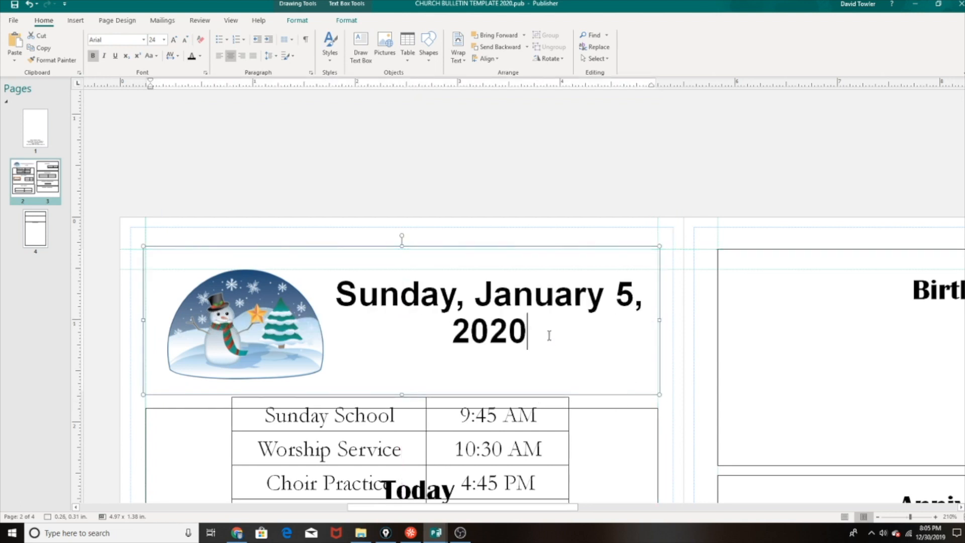
{"action": "left_click", "coordinate": [476, 300]}
{"action": "key", "text": "Return"}
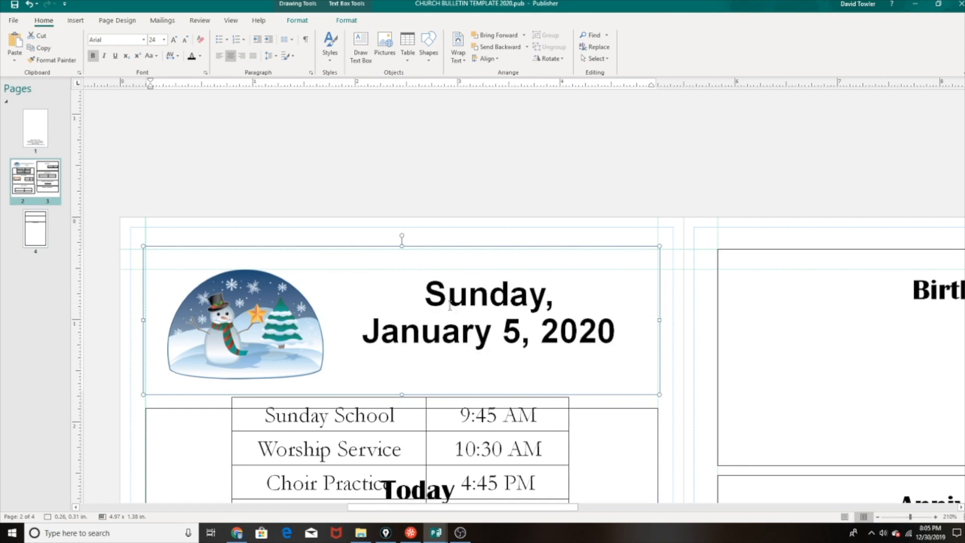
{"action": "left_click", "coordinate": [222, 319]}
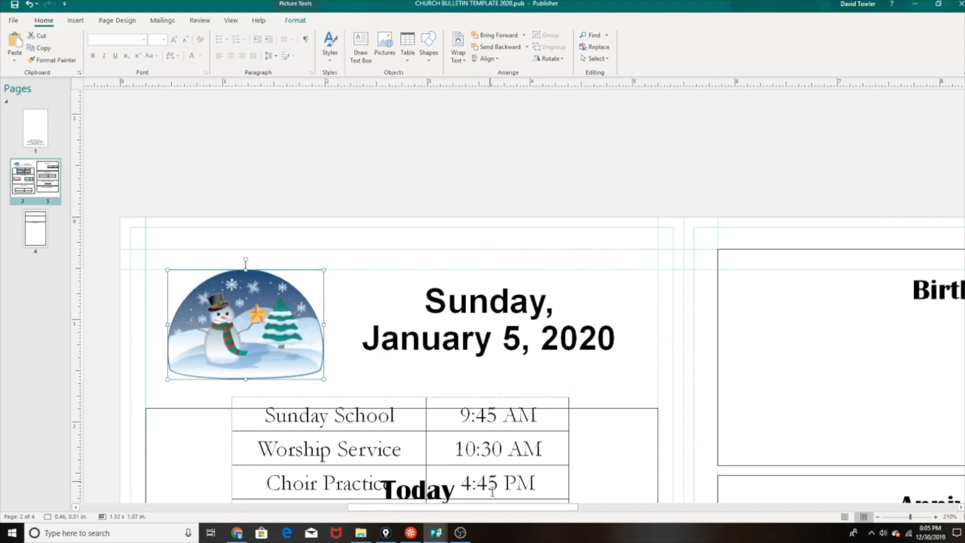
Step: Give the date heading's text box a black outline with a width of 0.25 pt
{"action": "left_click_drag", "start_coordinate": [497, 507], "coordinate": [468, 509]}
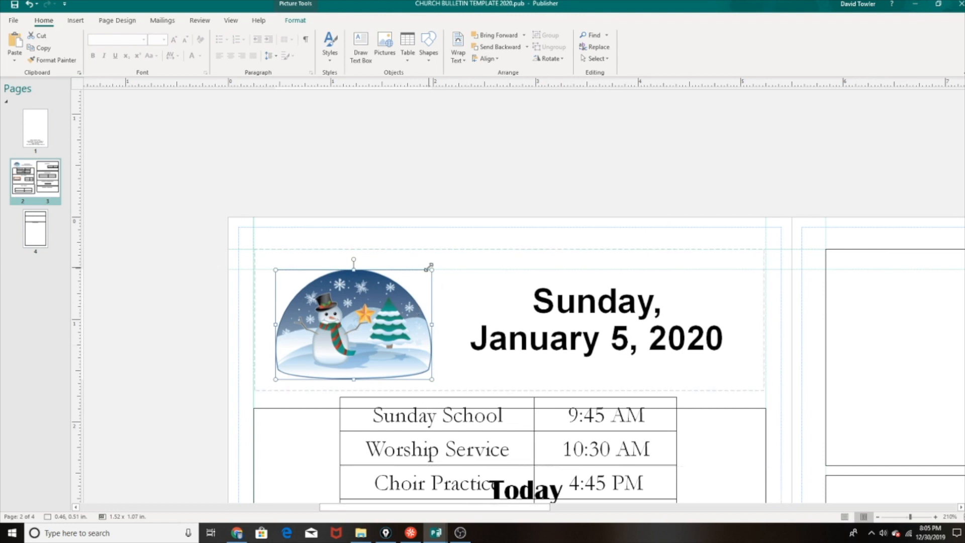
{"action": "right_click", "coordinate": [614, 252]}
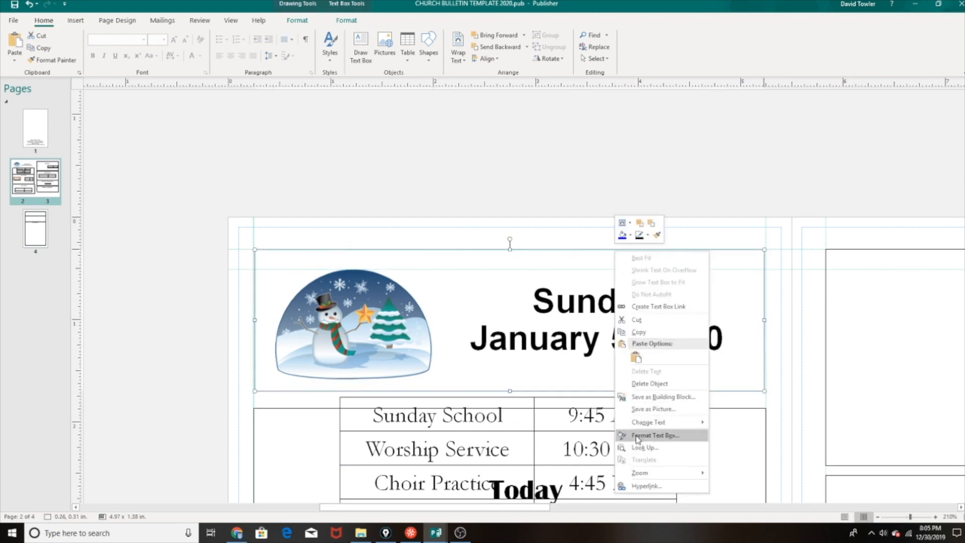
{"action": "left_click", "coordinate": [653, 435]}
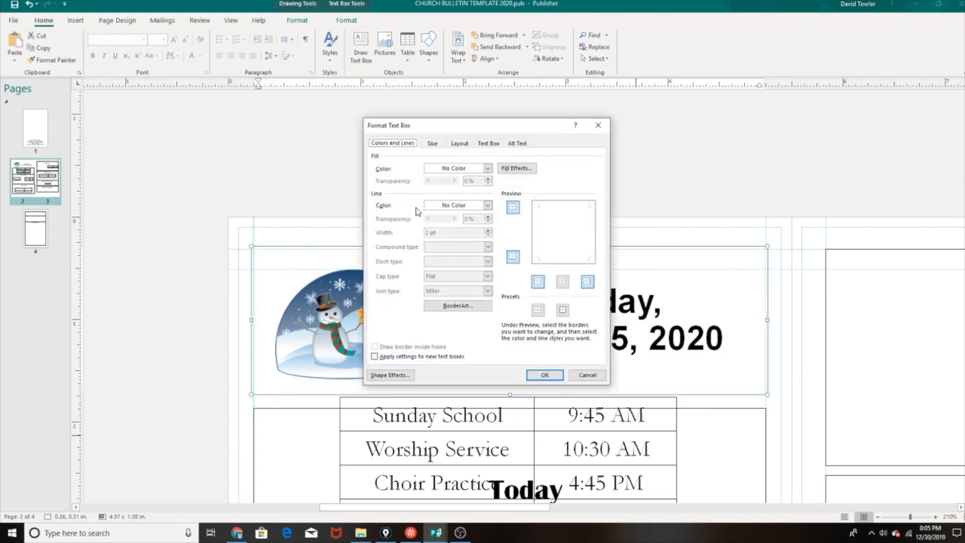
{"action": "left_click", "coordinate": [488, 205]}
{"action": "left_click", "coordinate": [430, 229]}
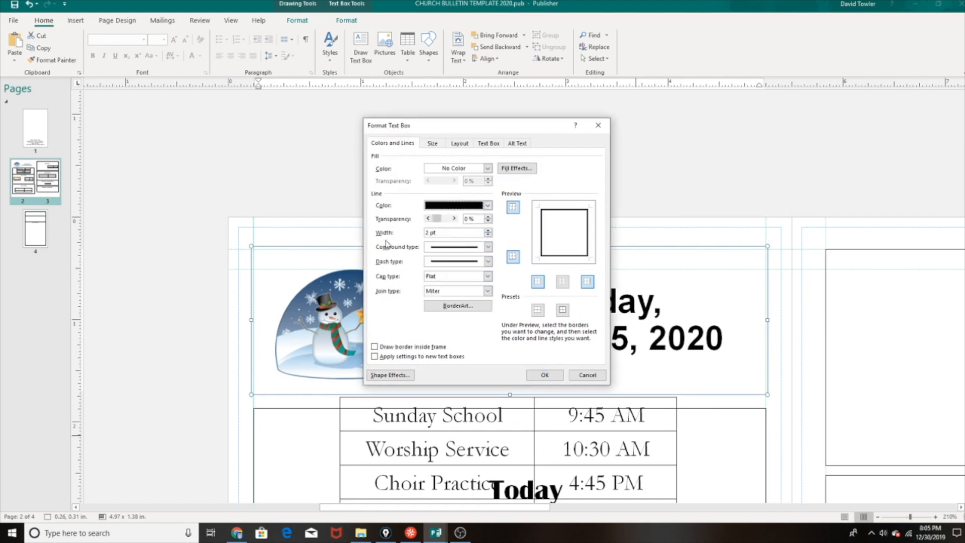
{"action": "left_click", "coordinate": [488, 235]}
{"action": "left_click", "coordinate": [488, 235]}
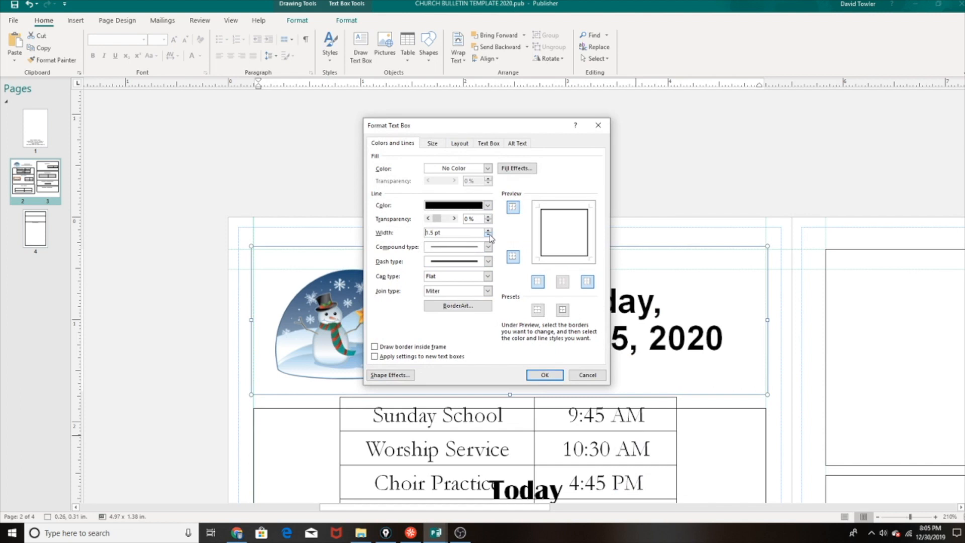
{"action": "left_click", "coordinate": [488, 235]}
{"action": "left_click", "coordinate": [488, 235]}
{"action": "left_click", "coordinate": [488, 235]}
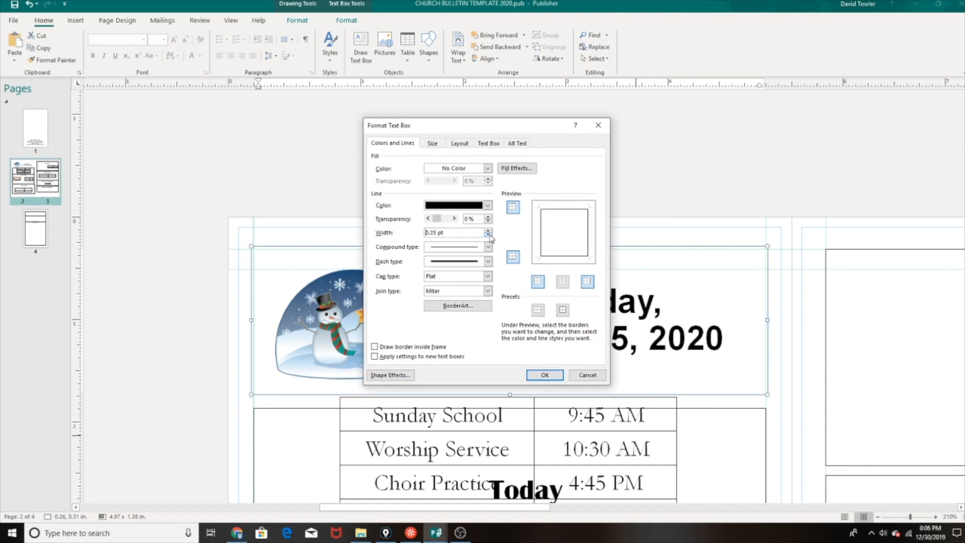
{"action": "left_click", "coordinate": [544, 376]}
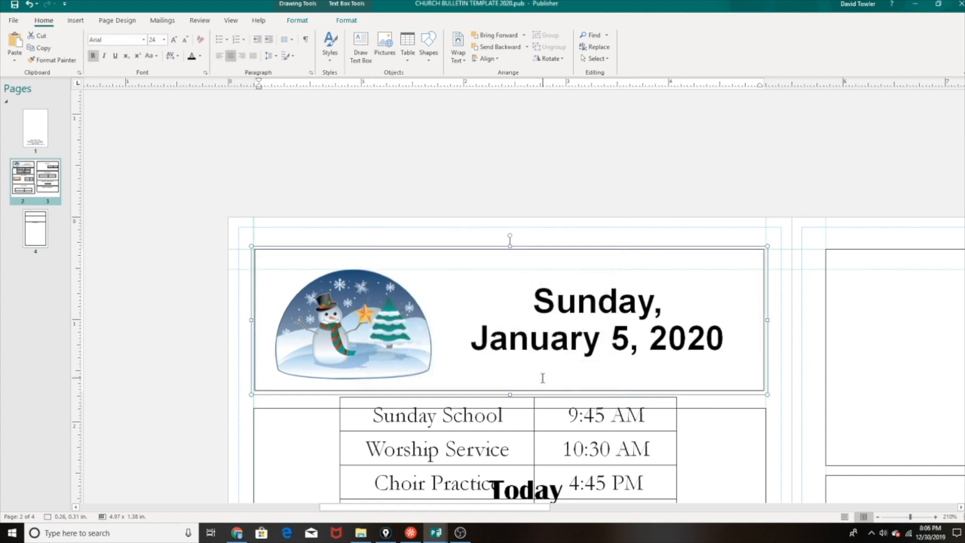
Step: Widen the date heading's text box to about 4.99 in so its sides meet the margin guides
{"action": "left_click", "coordinate": [442, 206]}
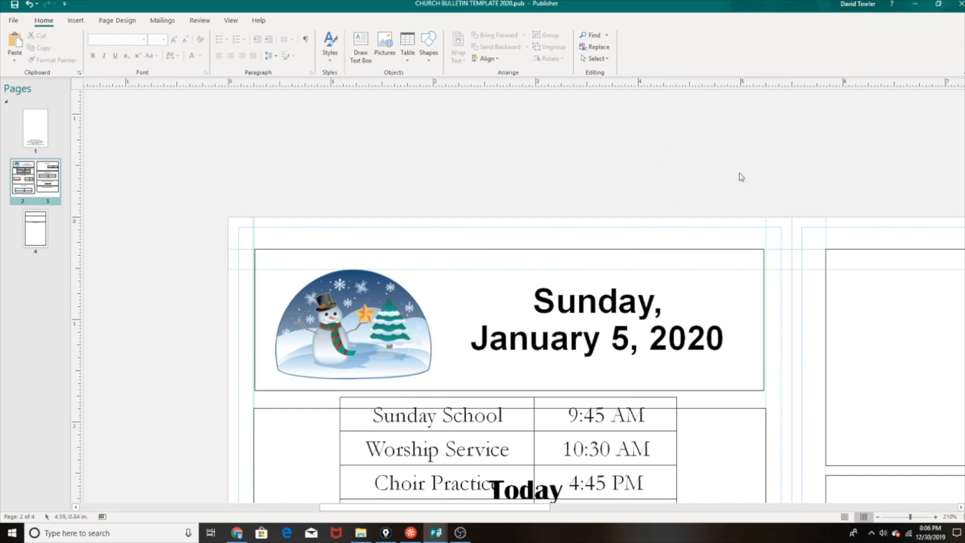
{"action": "left_click", "coordinate": [765, 324]}
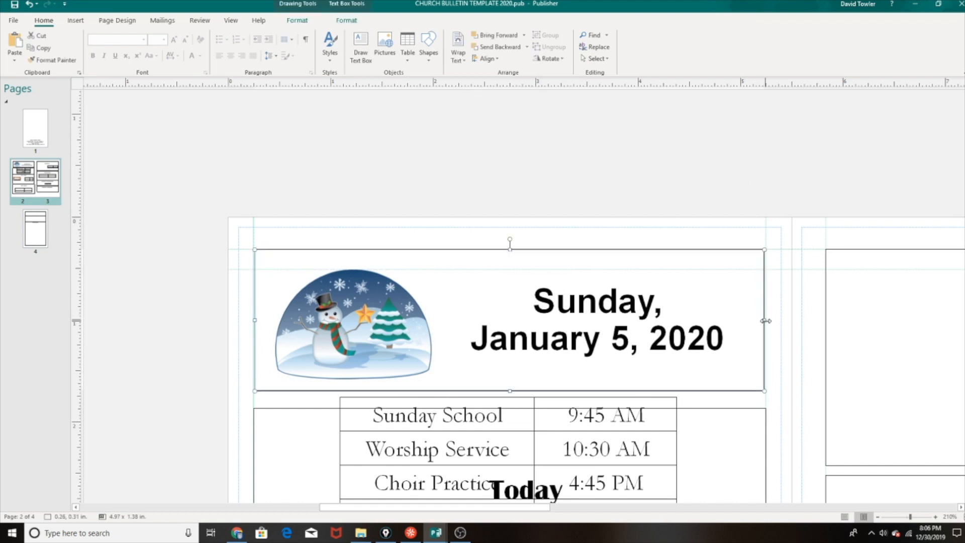
{"action": "left_click_drag", "start_coordinate": [767, 320], "coordinate": [766, 321]}
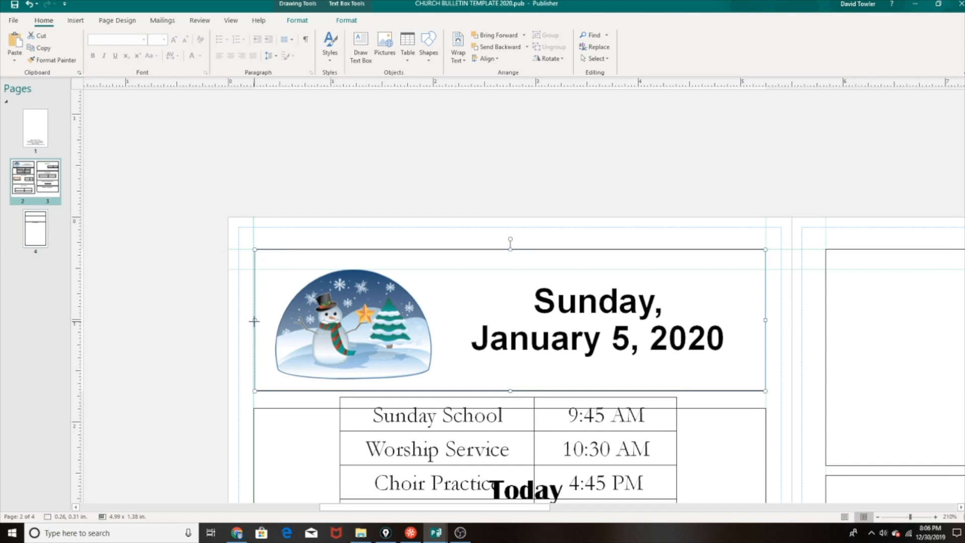
Step: Shift the snowman picture slightly up and left, and shorten the date heading's text box to about 1.20 in tall
{"action": "scroll", "coordinate": [405, 189], "scroll_direction": "down", "scroll_amount": 3}
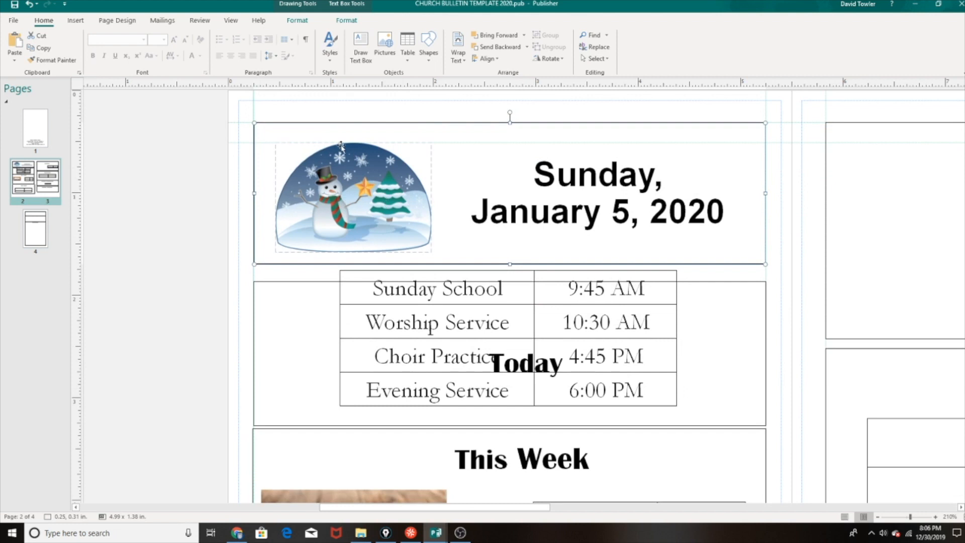
{"action": "left_click", "coordinate": [406, 211]}
{"action": "left_click_drag", "start_coordinate": [405, 211], "coordinate": [394, 195]}
{"action": "left_click", "coordinate": [568, 211]}
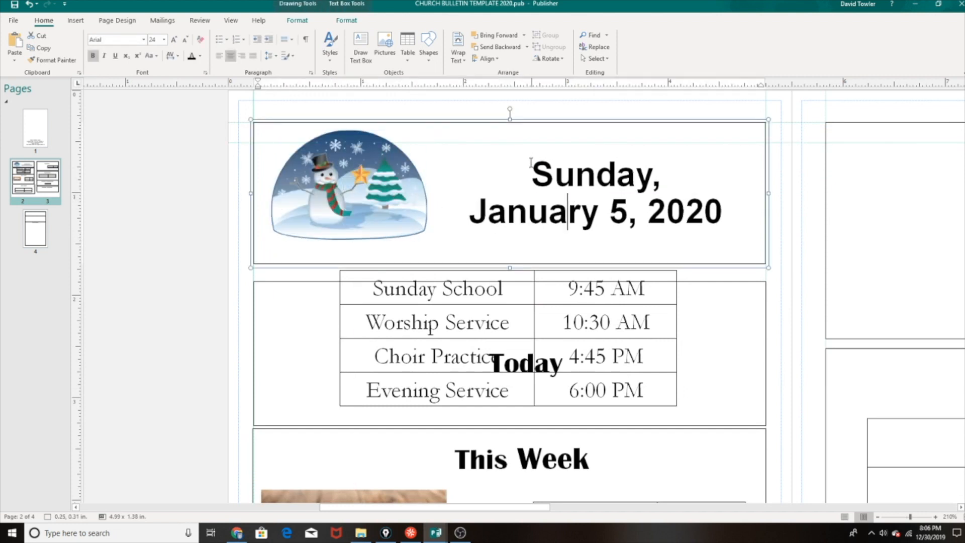
{"action": "left_click", "coordinate": [516, 263]}
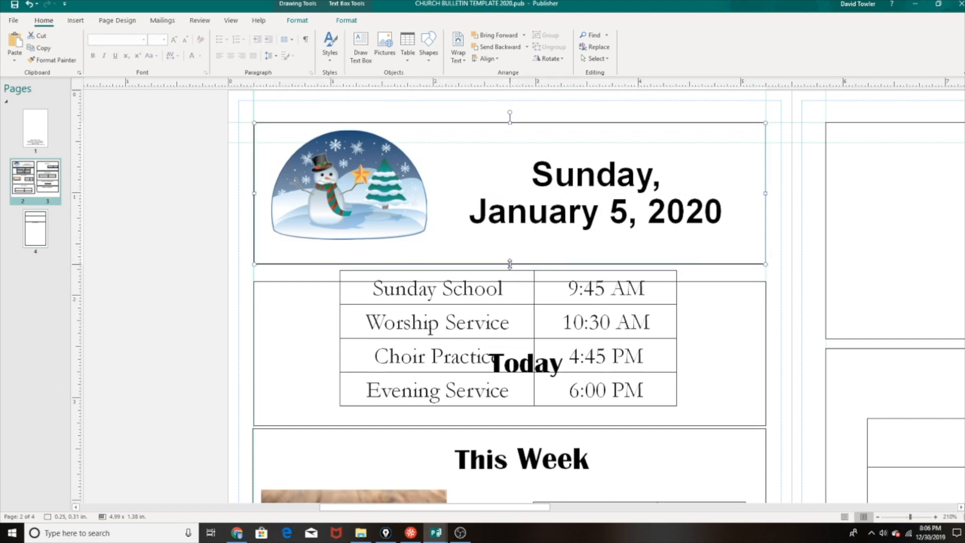
{"action": "left_click_drag", "start_coordinate": [509, 264], "coordinate": [510, 245]}
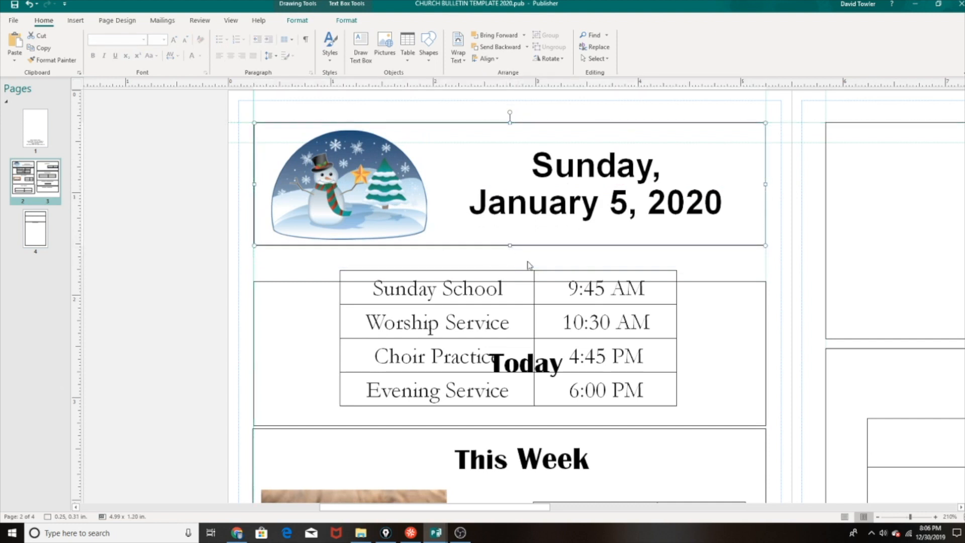
Step: Extend the Today frame up to the date box, about 1.73 in tall, and place the "Today" heading at its top, moving the service table aside
{"action": "left_click", "coordinate": [707, 283]}
{"action": "left_click_drag", "start_coordinate": [510, 279], "coordinate": [511, 247]}
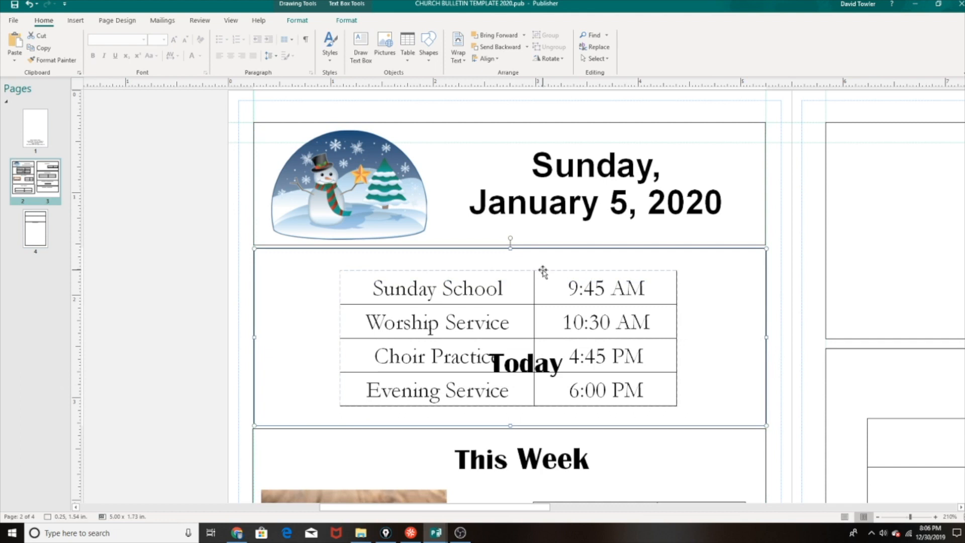
{"action": "left_click_drag", "start_coordinate": [544, 271], "coordinate": [566, 382]}
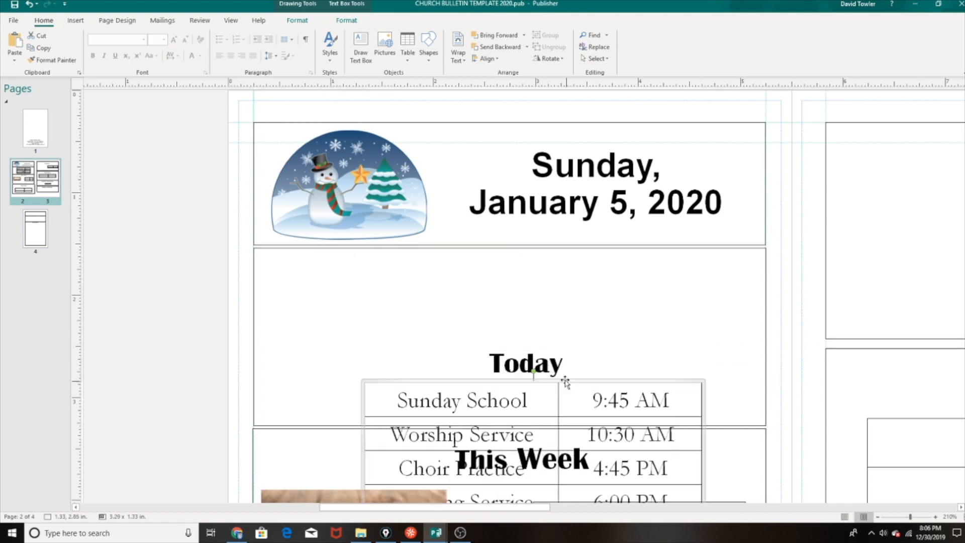
{"action": "left_click", "coordinate": [525, 336]}
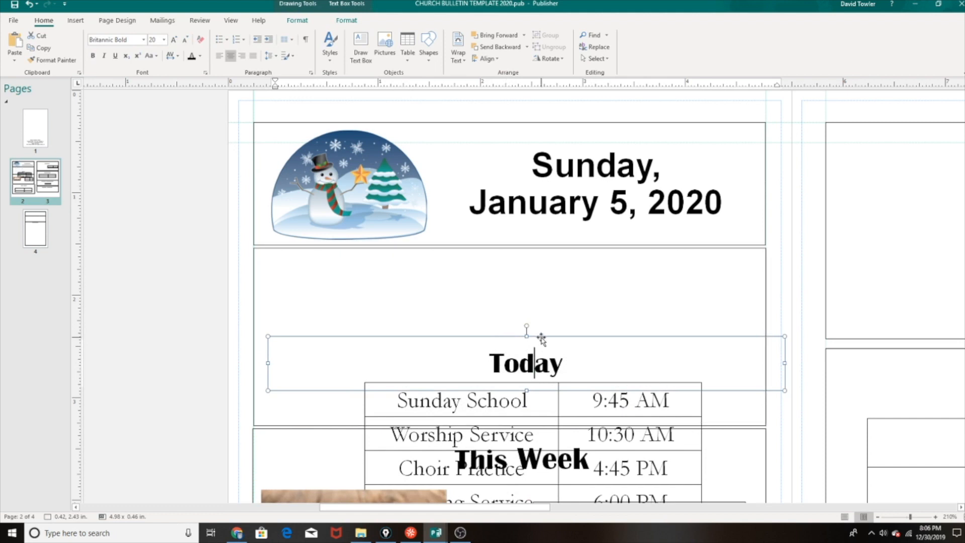
{"action": "left_click_drag", "start_coordinate": [543, 337], "coordinate": [524, 248]}
{"action": "left_click", "coordinate": [616, 344]}
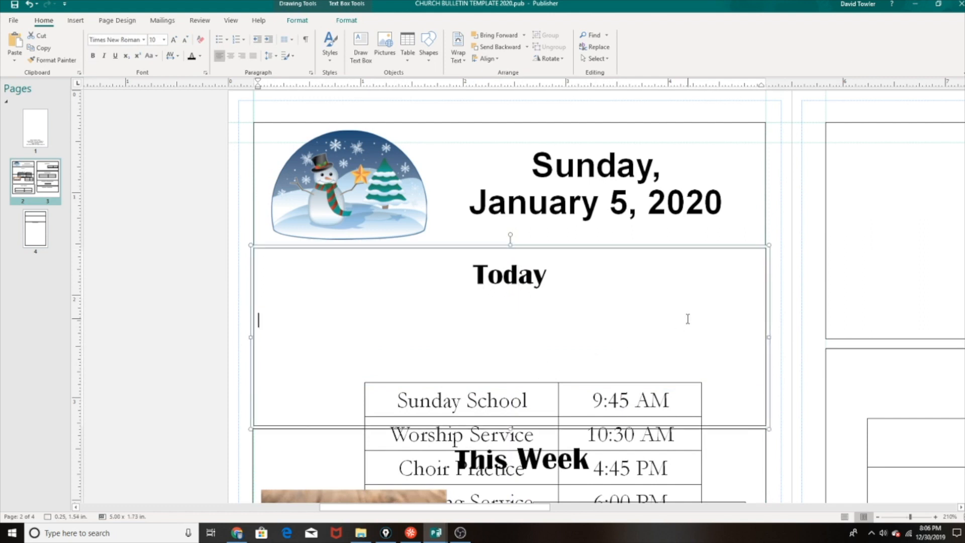
Step: Place the service times table in the right part of the Today frame and raise the "Today" heading slightly above it
{"action": "left_click_drag", "start_coordinate": [599, 384], "coordinate": [655, 283]}
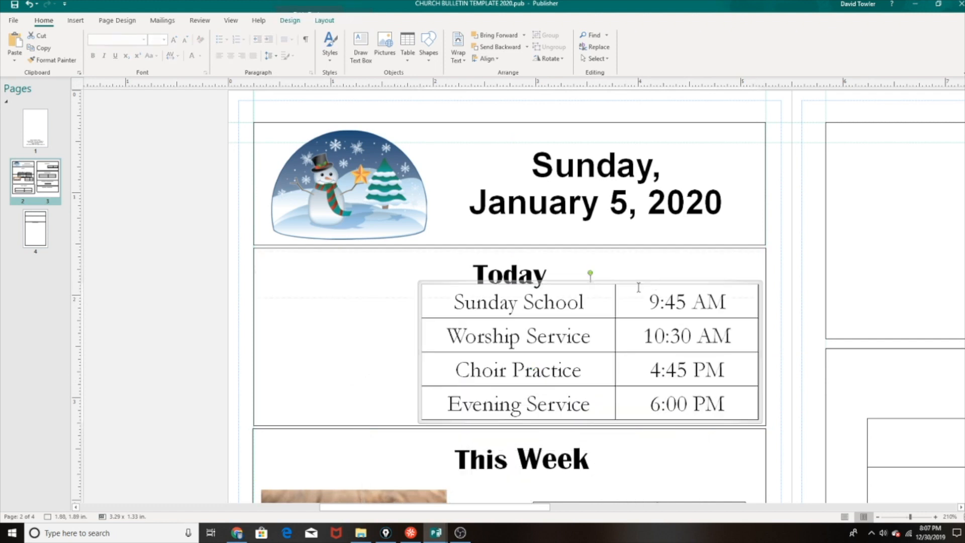
{"action": "left_click", "coordinate": [511, 271]}
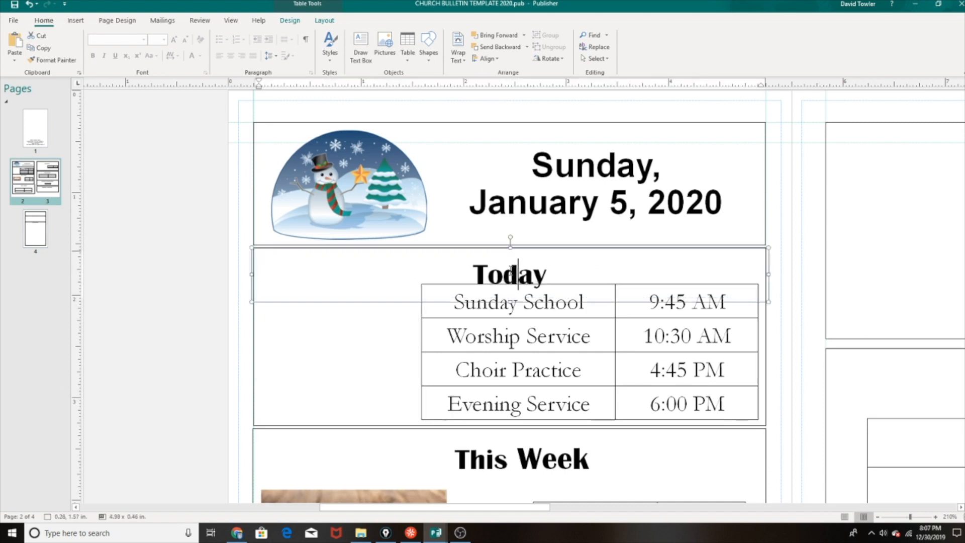
{"action": "left_click_drag", "start_coordinate": [501, 244], "coordinate": [501, 239]}
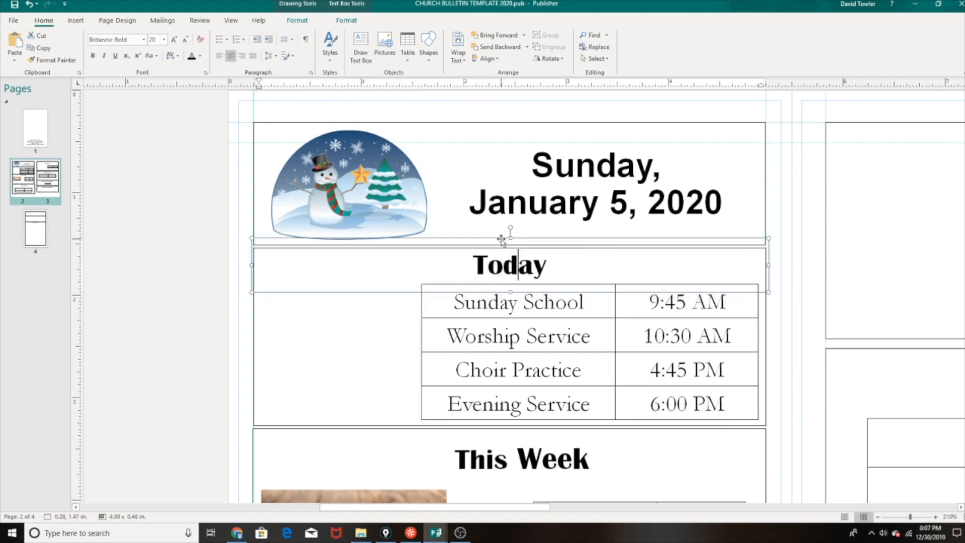
{"action": "left_click", "coordinate": [597, 274]}
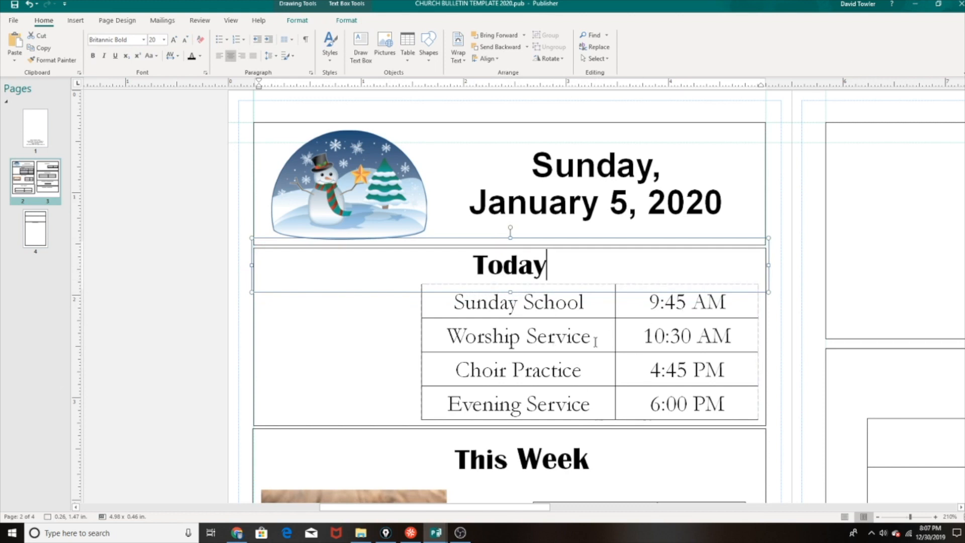
Step: Shrink the open Bible picture to about 1.29 x 0.65 in and move it from This Week into the Today frame, left of the table
{"action": "scroll", "coordinate": [431, 370], "scroll_direction": "down", "scroll_amount": 2}
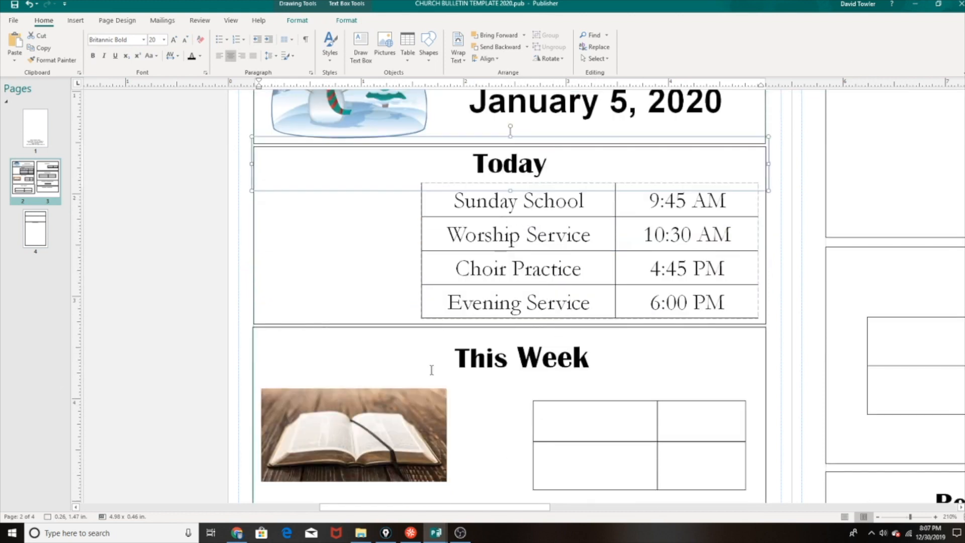
{"action": "left_click", "coordinate": [440, 394]}
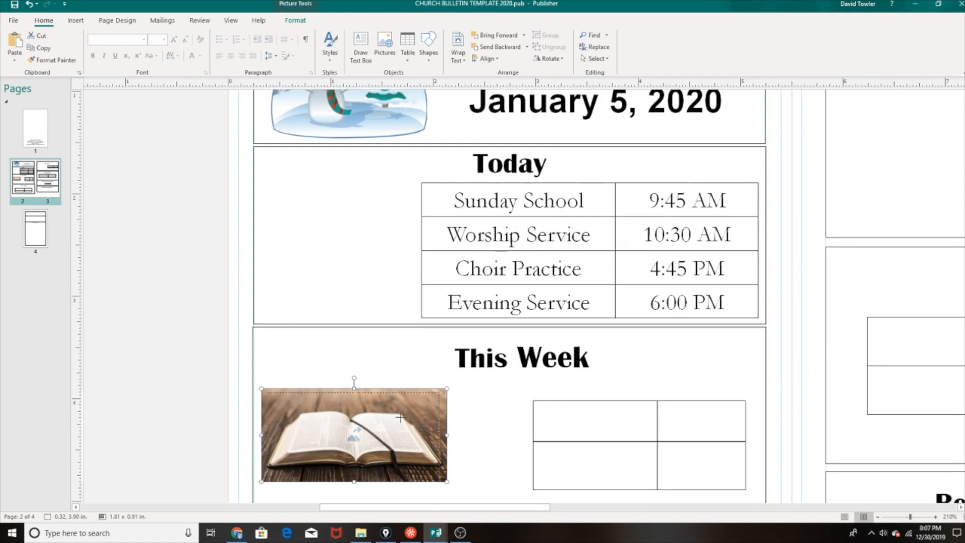
{"action": "left_click_drag", "start_coordinate": [447, 388], "coordinate": [369, 428]}
{"action": "left_click_drag", "start_coordinate": [331, 471], "coordinate": [302, 264]}
{"action": "left_click_drag", "start_coordinate": [358, 245], "coordinate": [354, 255]}
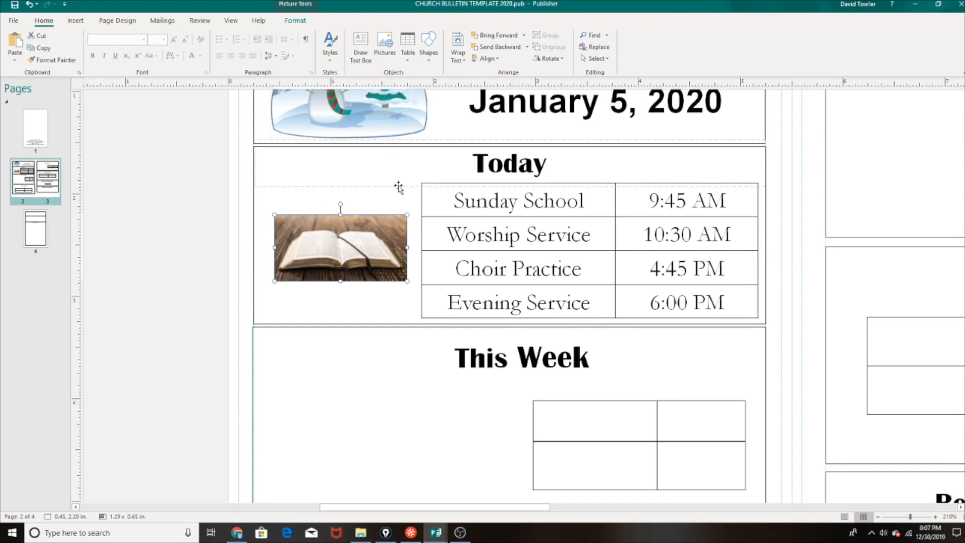
Step: Swap the layout of the Today frame, placing the Bible picture on the right and the service times table on the left
{"action": "scroll", "coordinate": [397, 187], "scroll_direction": "up", "scroll_amount": 2}
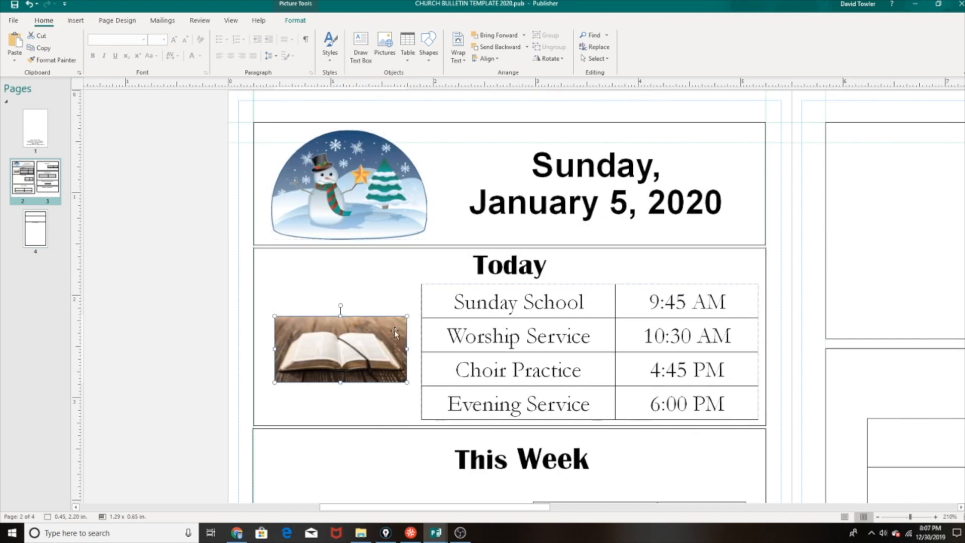
{"action": "left_click_drag", "start_coordinate": [366, 343], "coordinate": [702, 344]}
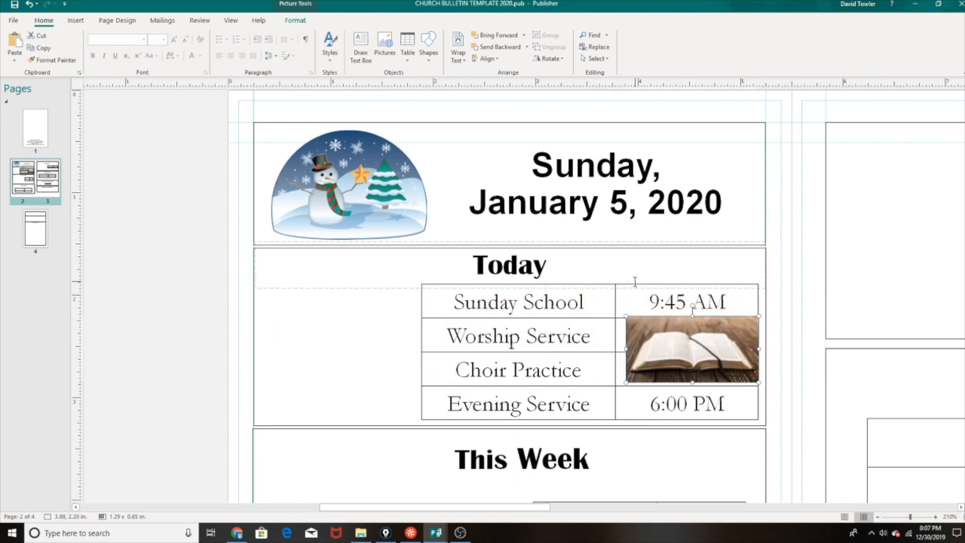
{"action": "left_click", "coordinate": [590, 285]}
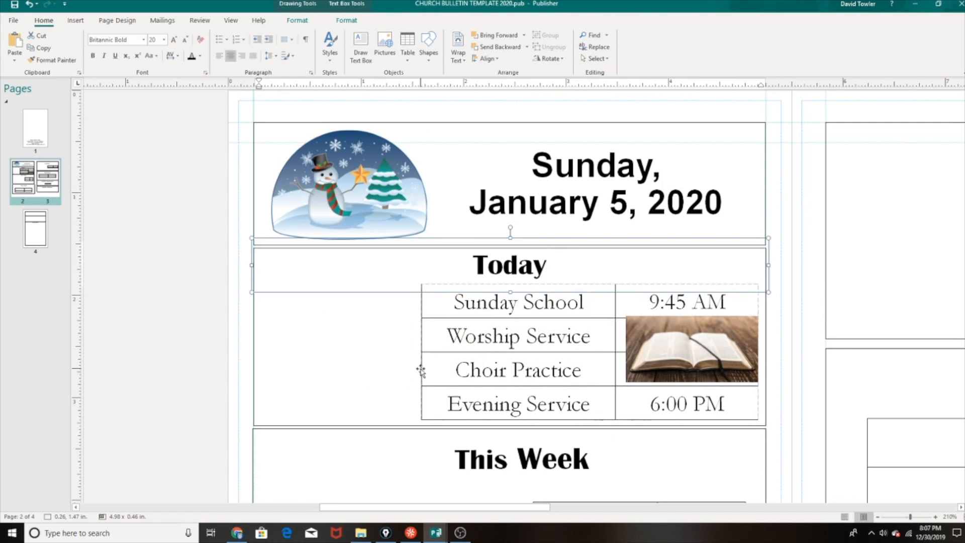
{"action": "left_click_drag", "start_coordinate": [420, 369], "coordinate": [272, 366]}
Step: Set the font size of all text in the service times table to 14
{"action": "left_click_drag", "start_coordinate": [601, 401], "coordinate": [337, 307]}
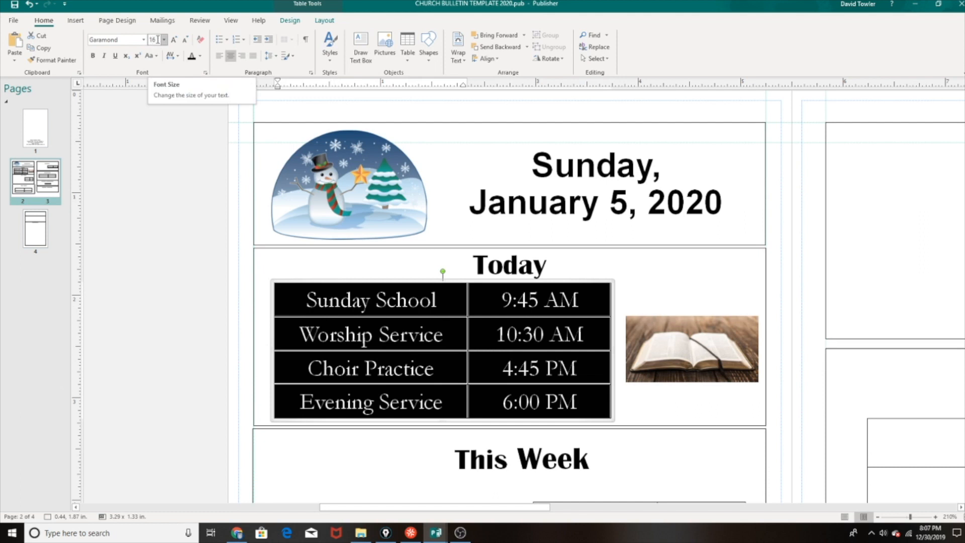
{"action": "left_click", "coordinate": [157, 39]}
{"action": "type", "text": "14"}
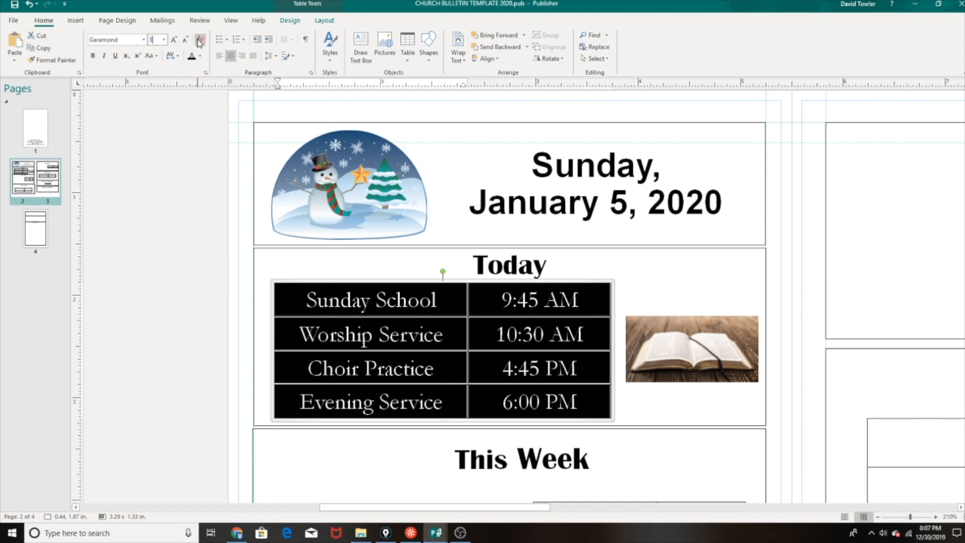
{"action": "key", "text": "Return"}
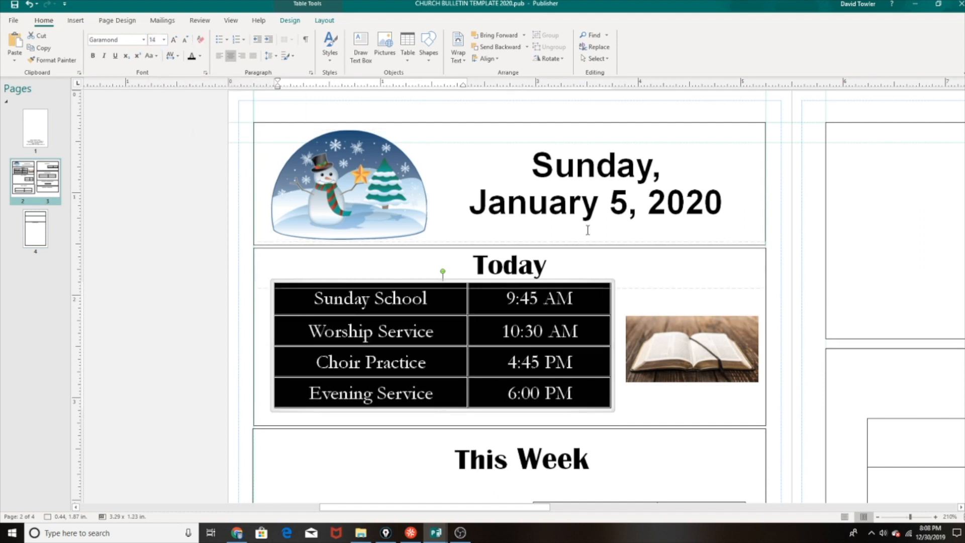
Step: Move the service times table onto the blank area left of the page, and nudge the snowman picture slightly up and left
{"action": "left_click", "coordinate": [625, 282]}
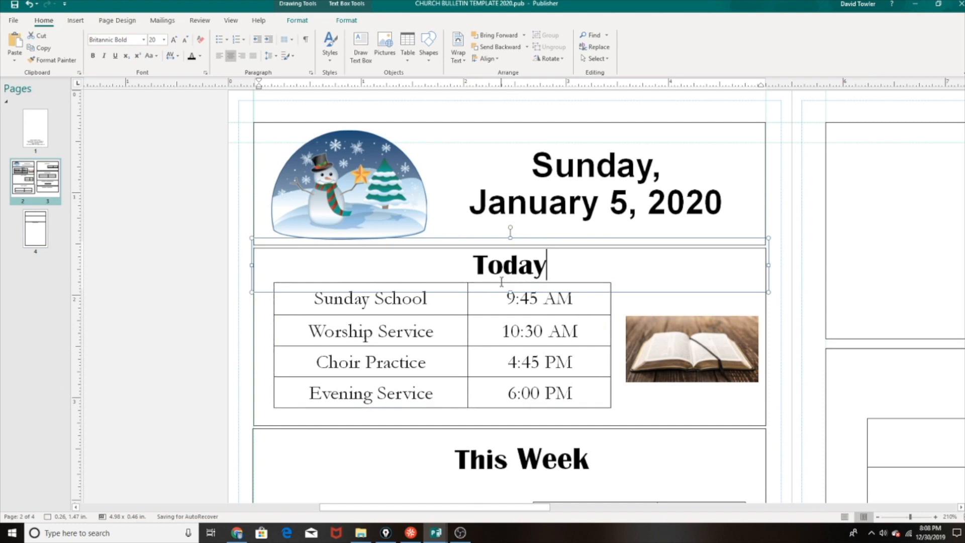
{"action": "left_click_drag", "start_coordinate": [612, 336], "coordinate": [189, 298]}
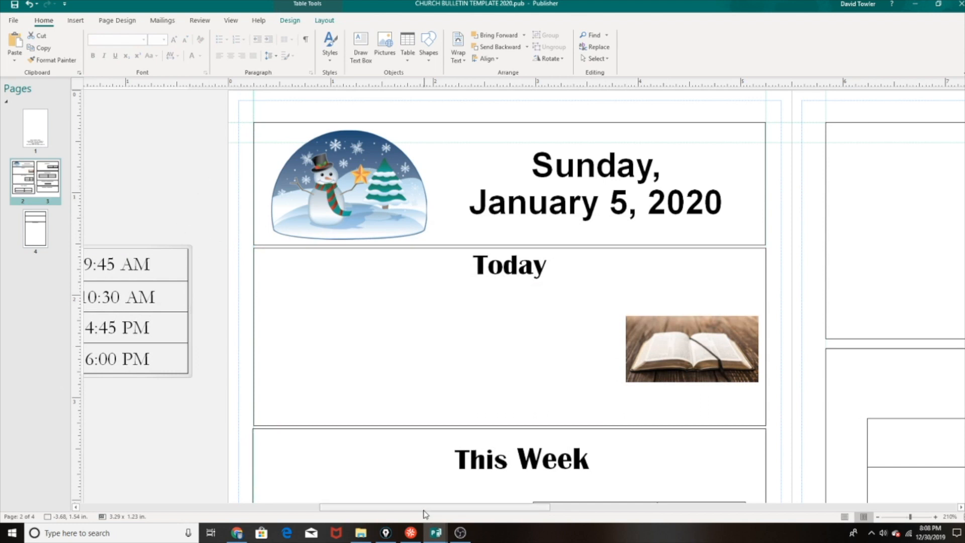
{"action": "left_click_drag", "start_coordinate": [425, 508], "coordinate": [342, 507]}
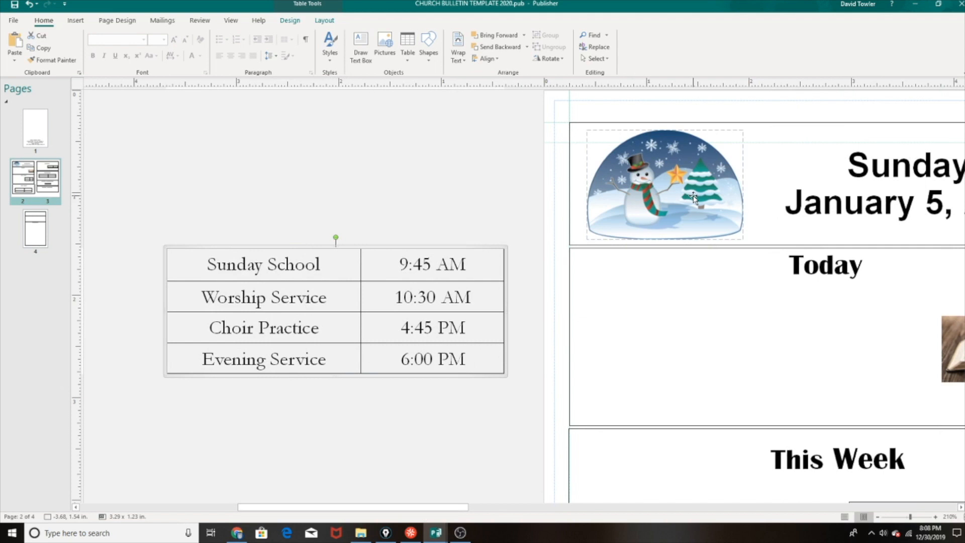
{"action": "mouse_move", "coordinate": [694, 197]}
{"action": "left_mouse_down"}
{"action": "mouse_move", "coordinate": [404, 191]}
{"action": "mouse_move", "coordinate": [687, 189]}
{"action": "left_mouse_up"}
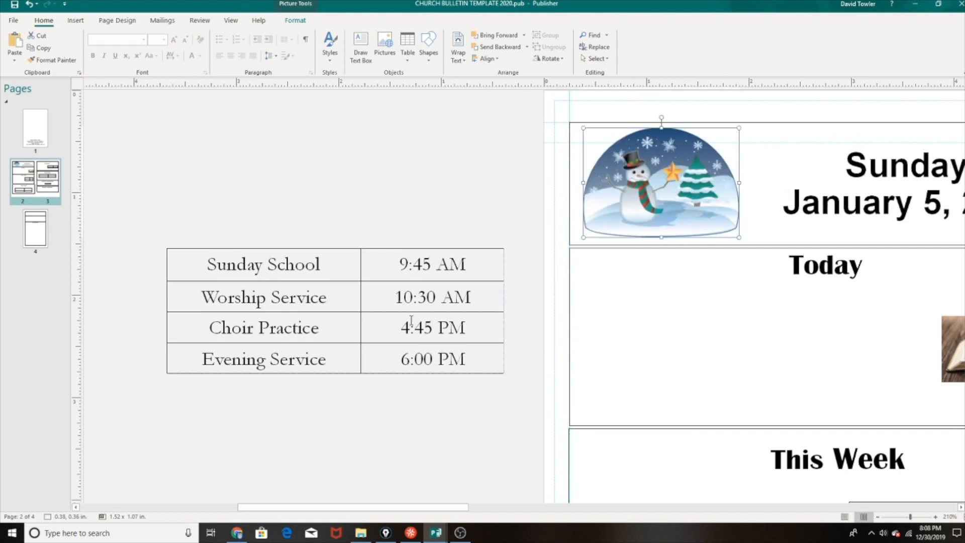
Step: Place the service times table back in the left part of the Today frame, just beneath the heading
{"action": "left_click_drag", "start_coordinate": [385, 249], "coordinate": [803, 285]}
{"action": "scroll", "coordinate": [672, 397], "scroll_direction": "down", "scroll_amount": 1}
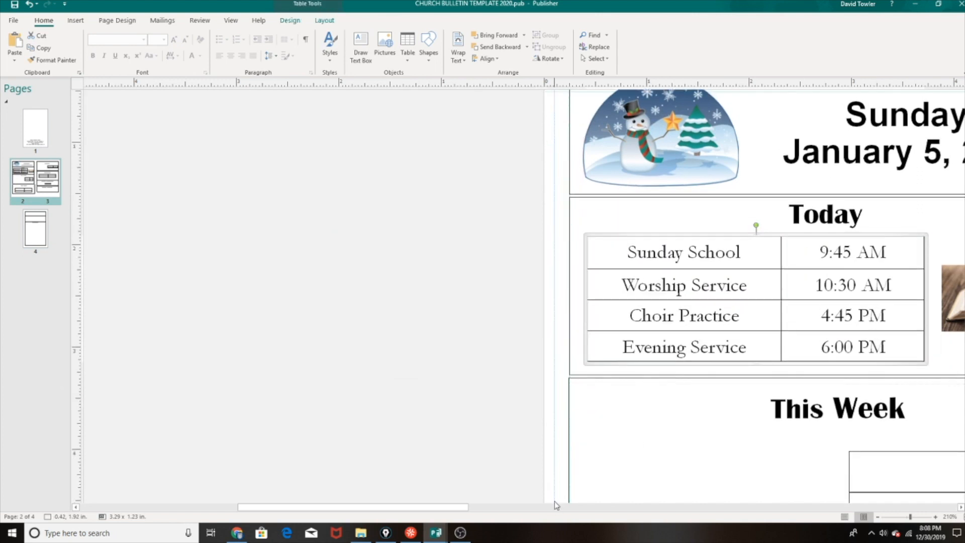
{"action": "left_click_drag", "start_coordinate": [435, 508], "coordinate": [518, 513]}
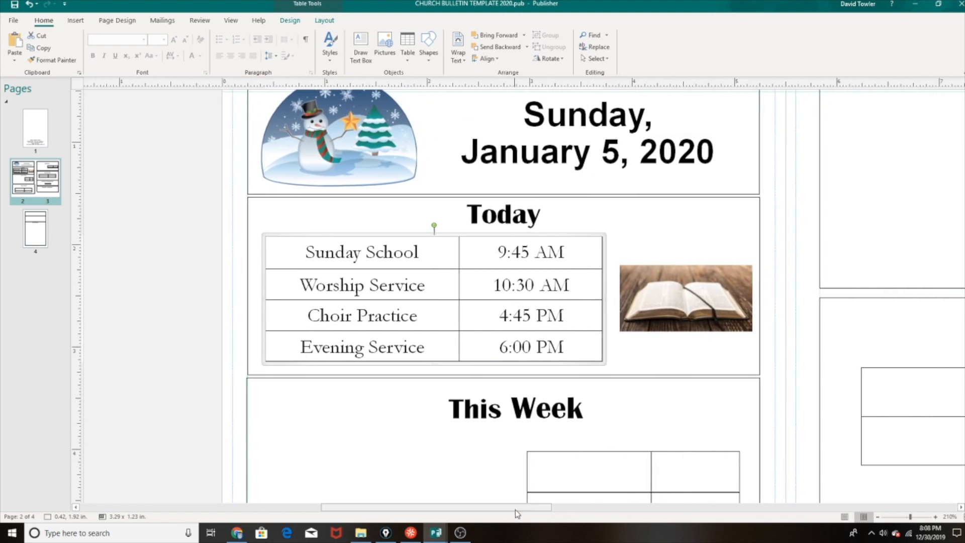
Step: Enlarge the Bible picture to about 1.42 x 1.23 in, fitting it right of the service times table and matching the table's height
{"action": "left_click", "coordinate": [686, 300]}
{"action": "mouse_move", "coordinate": [619, 259]}
{"action": "left_mouse_down"}
{"action": "mouse_move", "coordinate": [614, 245]}
{"action": "mouse_move", "coordinate": [607, 259]}
{"action": "left_mouse_up"}
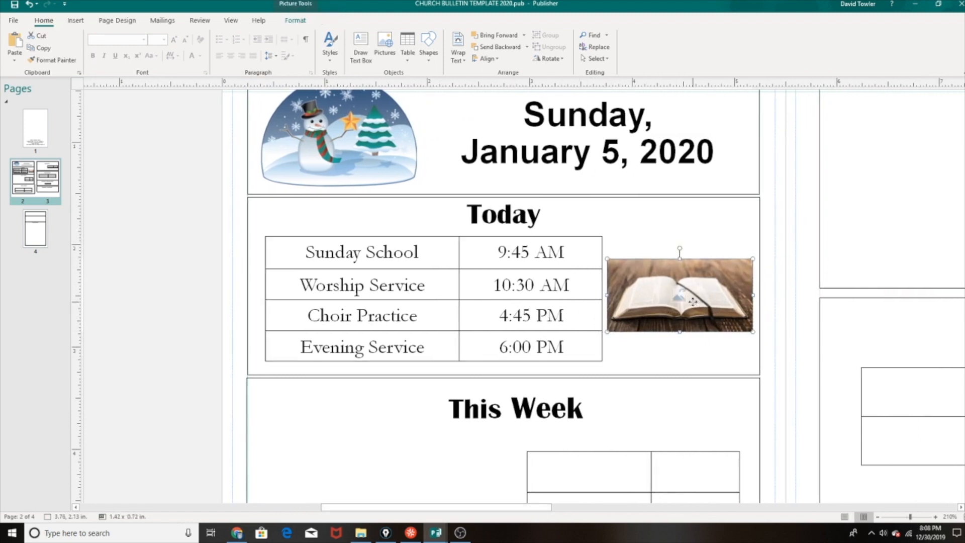
{"action": "left_click_drag", "start_coordinate": [700, 290], "coordinate": [700, 269]}
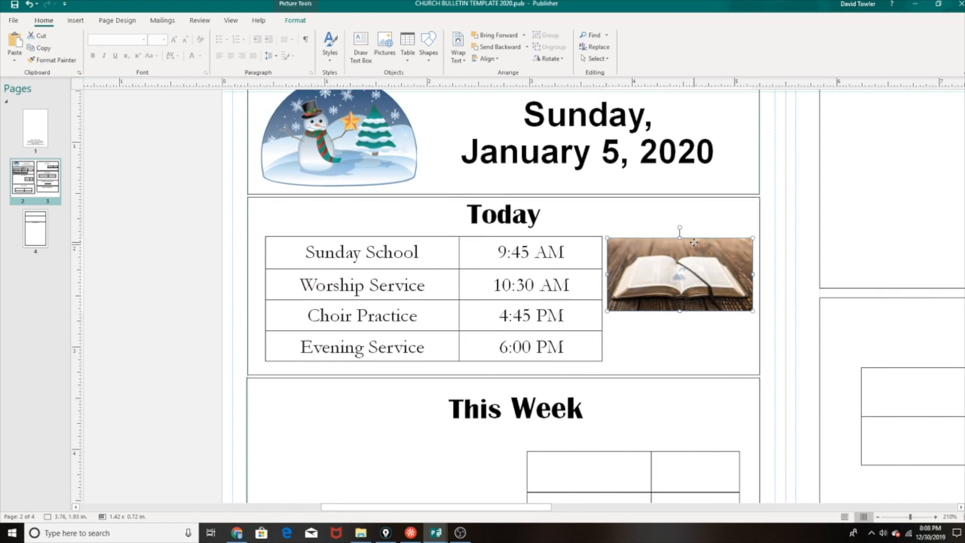
{"action": "left_click_drag", "start_coordinate": [694, 243], "coordinate": [696, 266]}
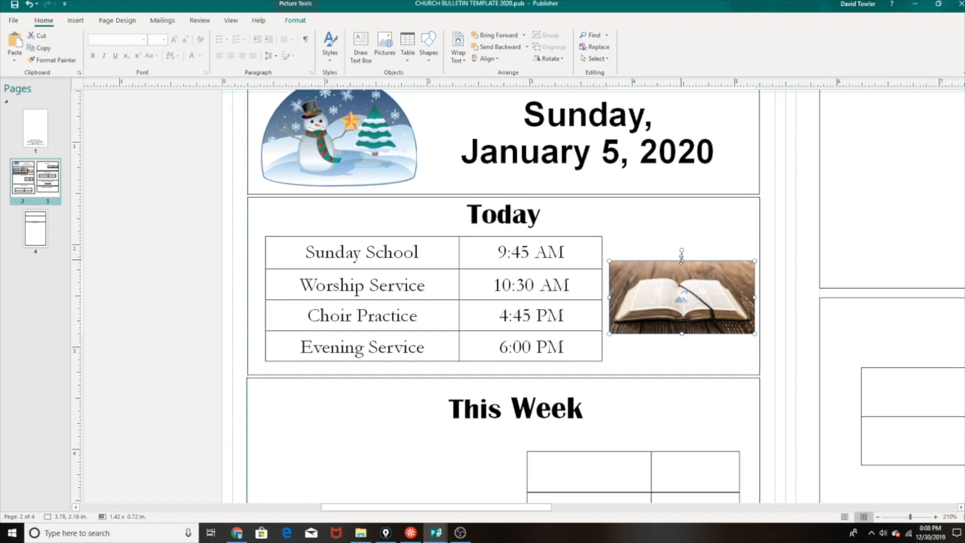
{"action": "left_click_drag", "start_coordinate": [682, 259], "coordinate": [683, 236]}
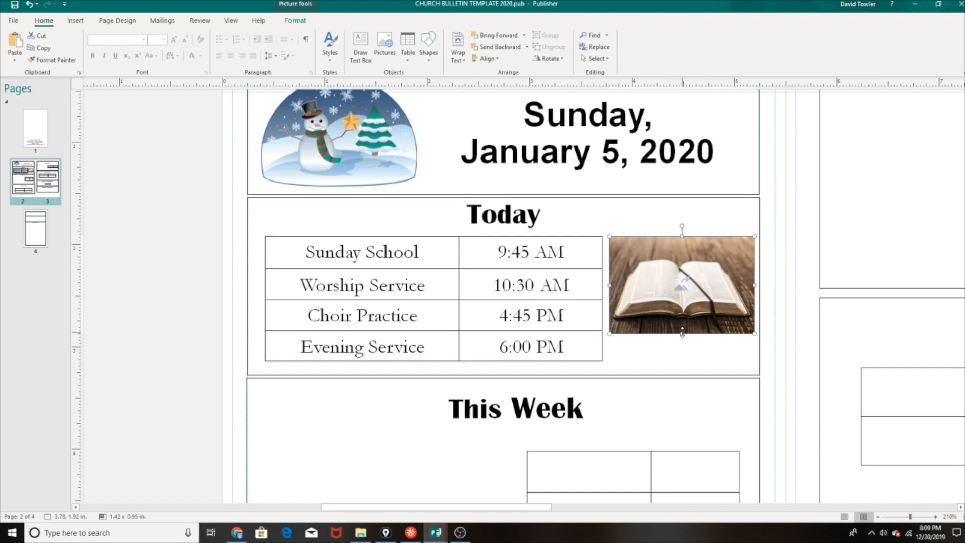
{"action": "left_click_drag", "start_coordinate": [682, 332], "coordinate": [681, 361]}
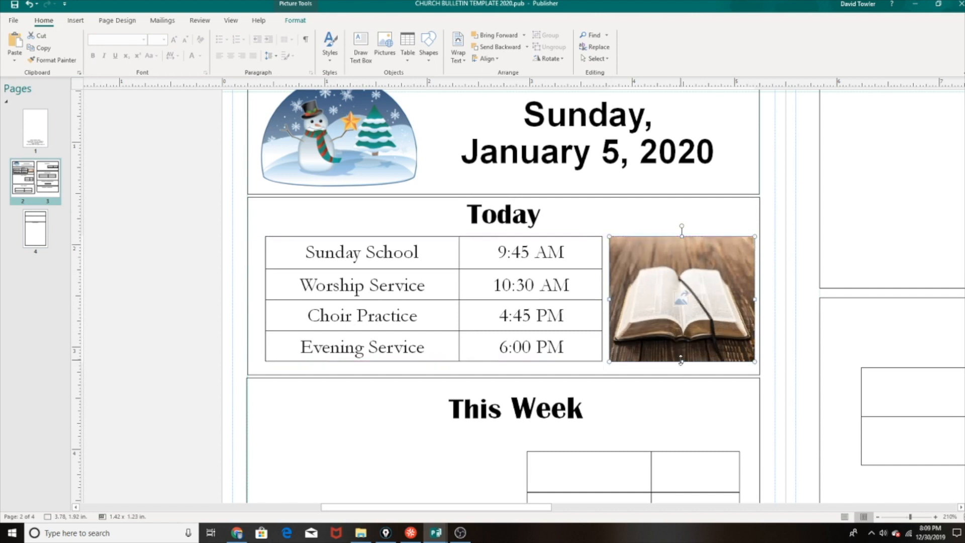
Step: Undo the last two changes to the Bible picture, and center it vertically beside the service times table
{"action": "left_click", "coordinate": [29, 5]}
{"action": "left_click", "coordinate": [29, 5]}
{"action": "left_click_drag", "start_coordinate": [684, 292], "coordinate": [684, 313]}
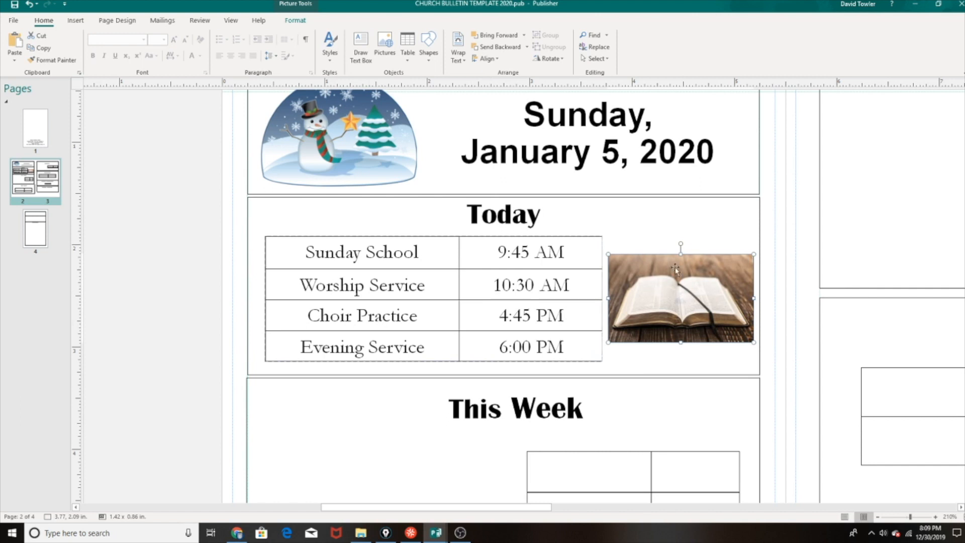
Step: Move the empty table beneath the This Week heading and fill its first row with "Mon, Jan. 6th" and "Prayer Breakfast"
{"action": "scroll", "coordinate": [617, 336], "scroll_direction": "down", "scroll_amount": 3}
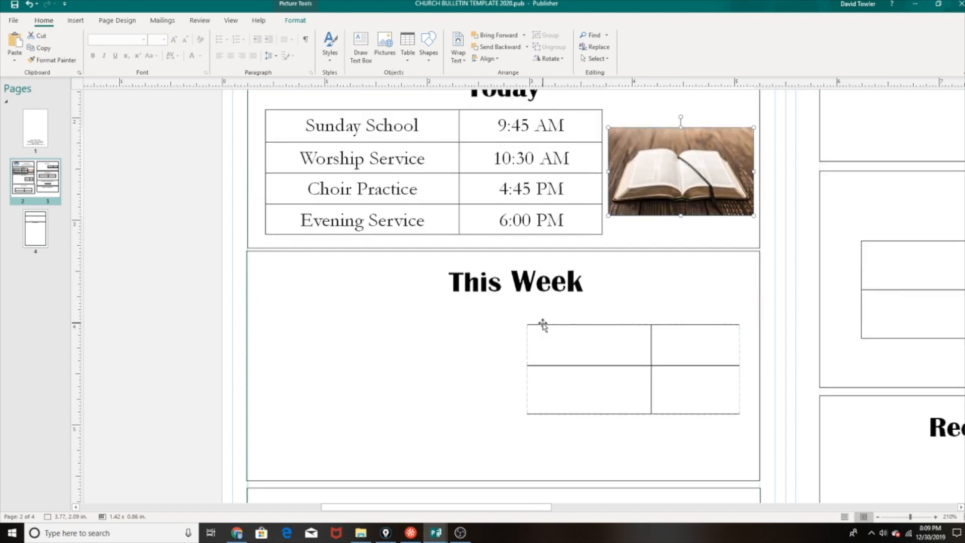
{"action": "left_click_drag", "start_coordinate": [546, 326], "coordinate": [420, 308]}
{"action": "left_click", "coordinate": [444, 329]}
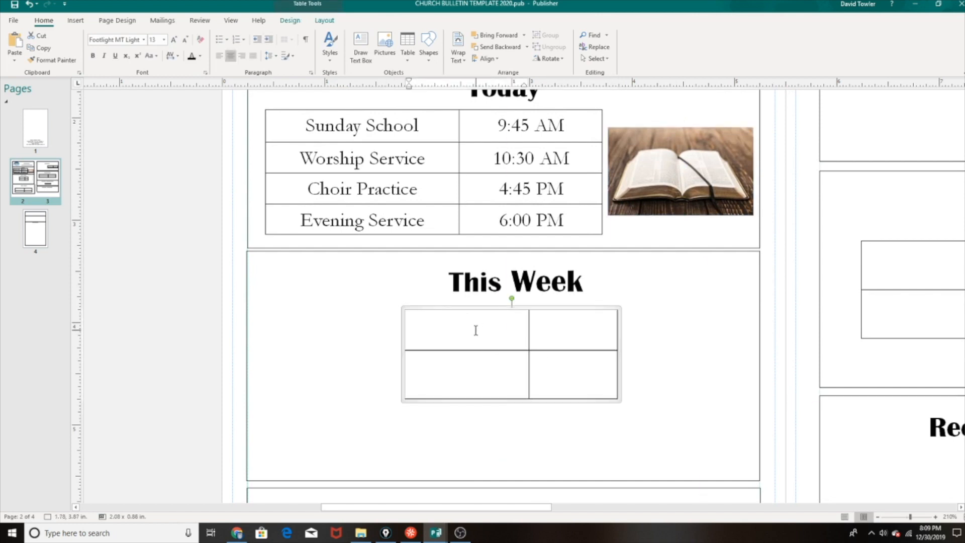
{"action": "type", "text": "Mon,  Jan. 6th"}
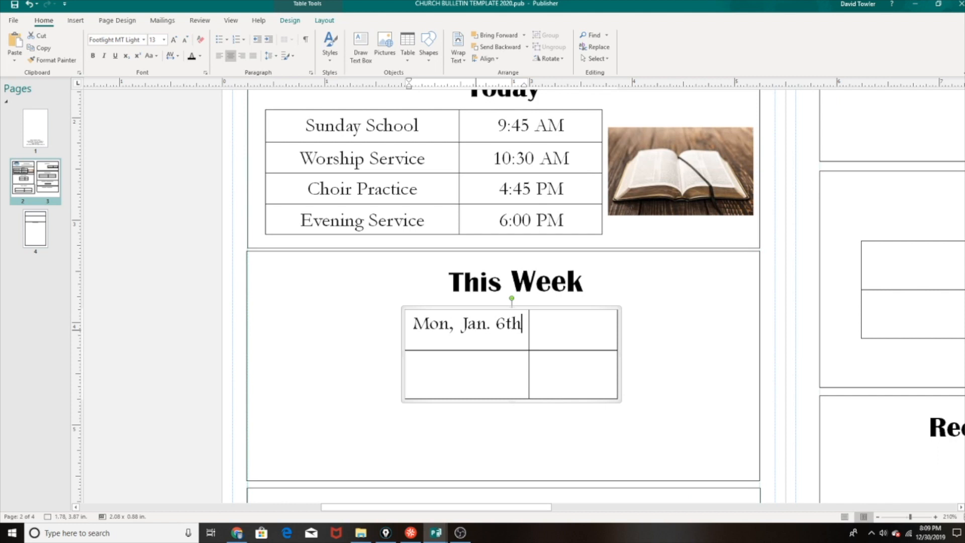
{"action": "left_click", "coordinate": [564, 327]}
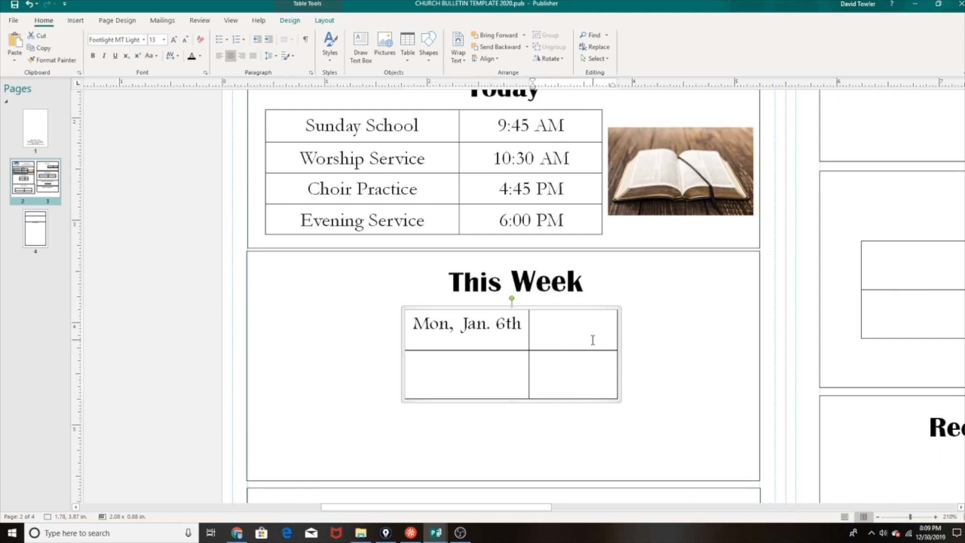
{"action": "type", "text": "Prayer Bre"}
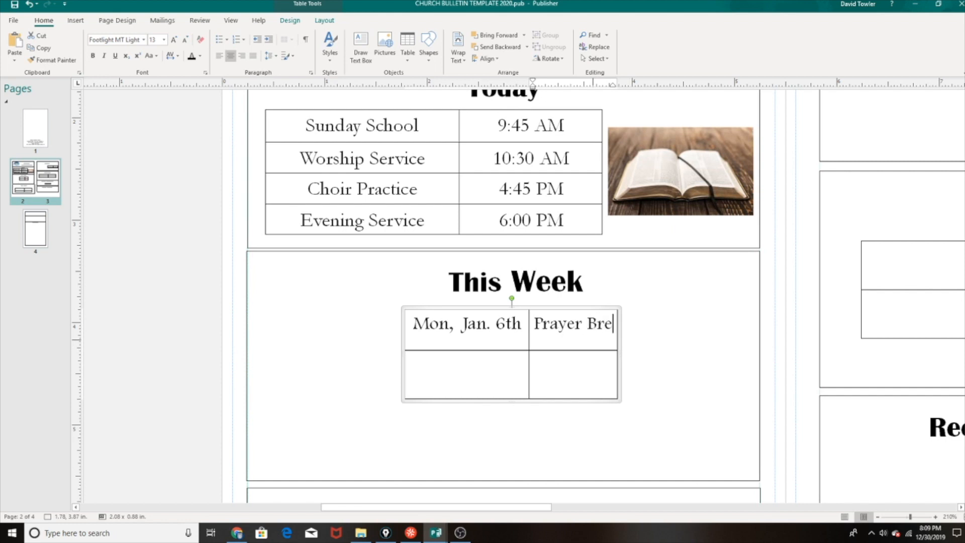
{"action": "type", "text": "akfast"}
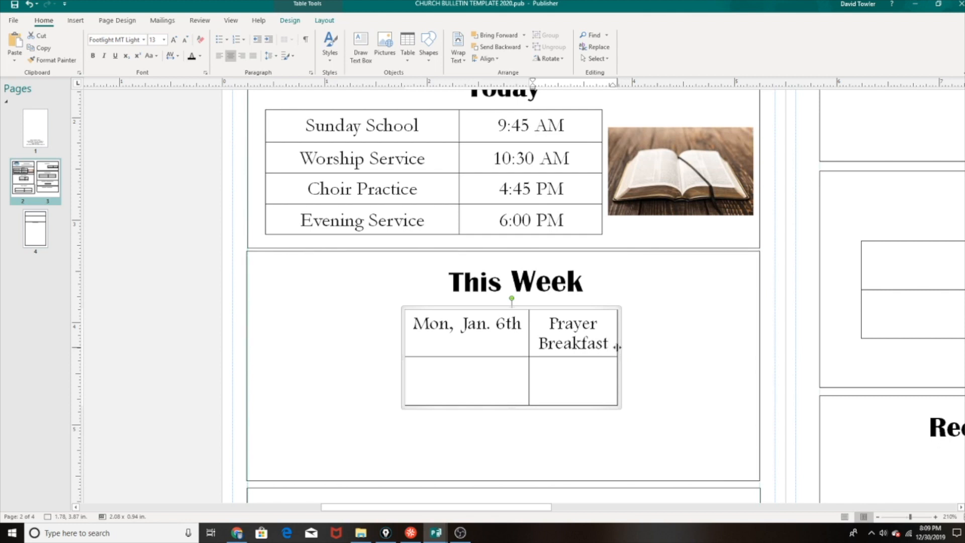
Step: Widen the This Week table to about 2.68 in so "Prayer Breakfast" fits on one line, and move the table toward the frame's right edge
{"action": "left_click_drag", "start_coordinate": [617, 347], "coordinate": [680, 342]}
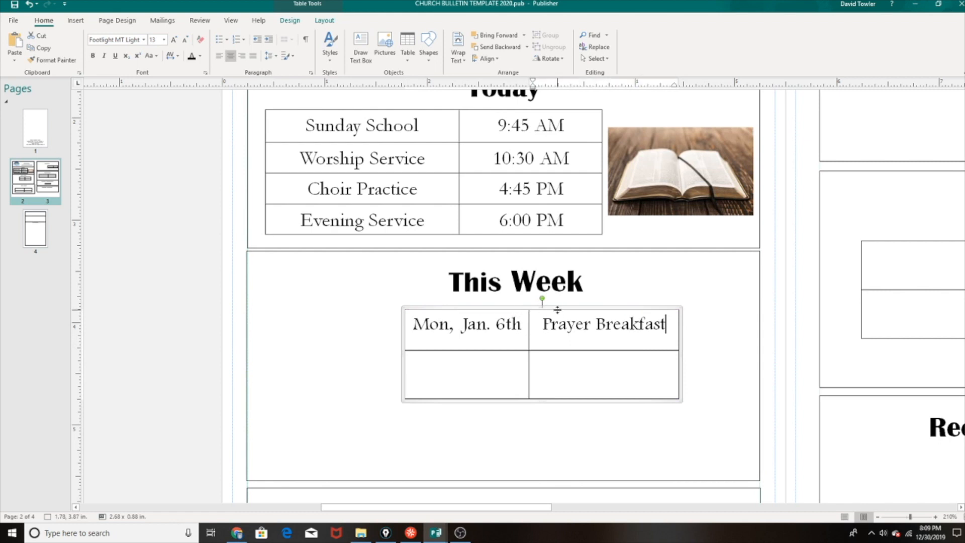
{"action": "left_click_drag", "start_coordinate": [560, 309], "coordinate": [622, 332]}
{"action": "left_click", "coordinate": [535, 282]}
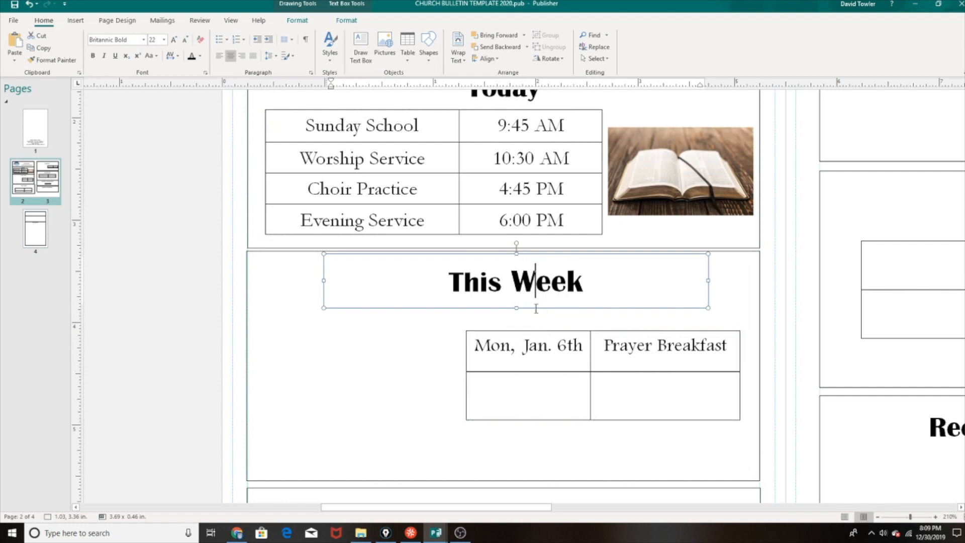
Step: Examine the This Month section and the Birthdays, Anniversary and Recently Hospitalized sections on the facing page
{"action": "scroll", "coordinate": [523, 337], "scroll_direction": "down", "scroll_amount": 5}
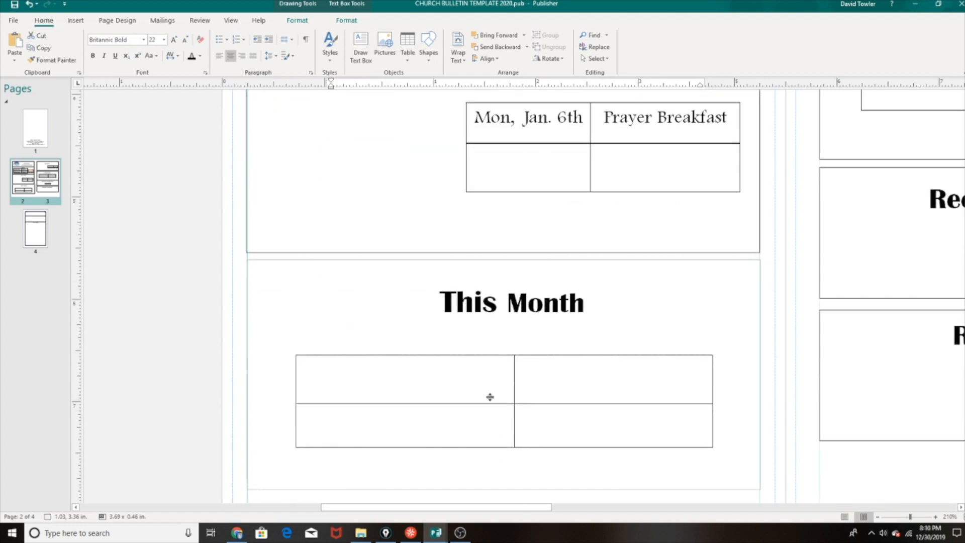
{"action": "scroll", "coordinate": [491, 412], "scroll_direction": "down", "scroll_amount": 1}
{"action": "scroll", "coordinate": [588, 296], "scroll_direction": "up", "scroll_amount": 3}
{"action": "scroll", "coordinate": [577, 322], "scroll_direction": "up", "scroll_amount": 1}
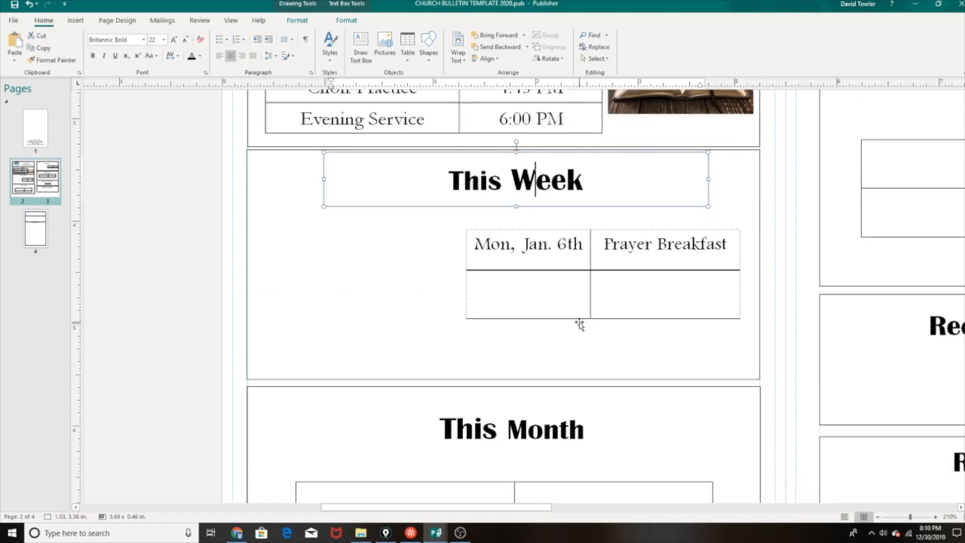
{"action": "scroll", "coordinate": [654, 302], "scroll_direction": "down", "scroll_amount": 4}
{"action": "scroll", "coordinate": [523, 417], "scroll_direction": "down", "scroll_amount": 3}
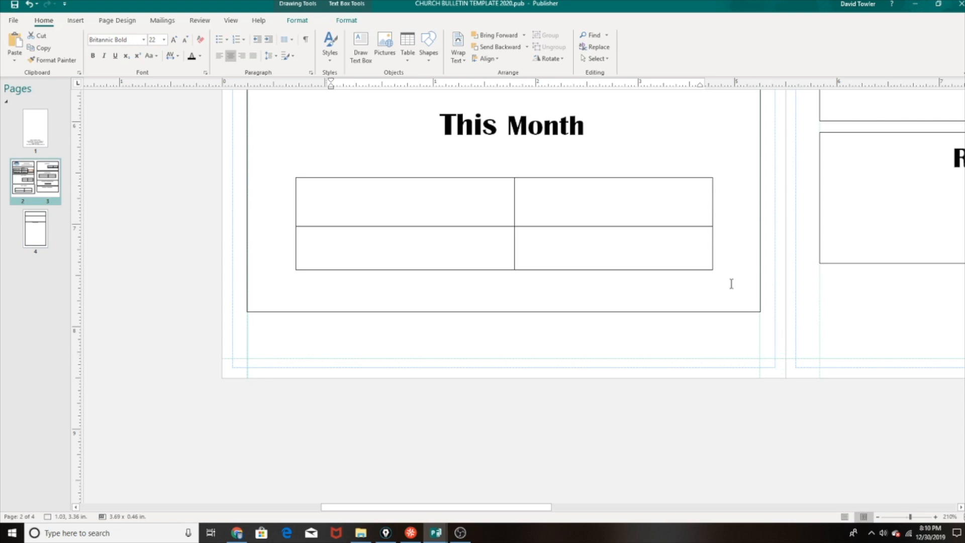
{"action": "scroll", "coordinate": [580, 343], "scroll_direction": "up", "scroll_amount": 6}
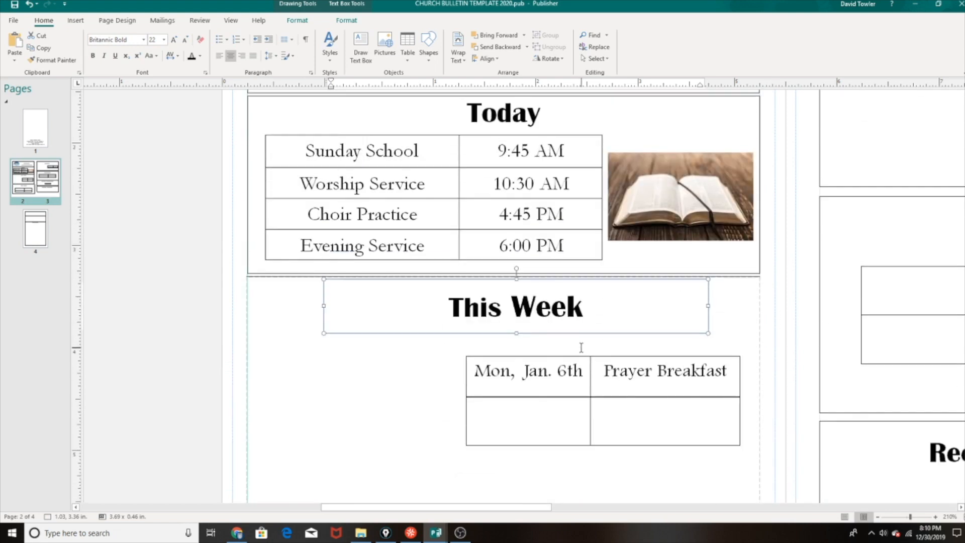
{"action": "scroll", "coordinate": [581, 348], "scroll_direction": "up", "scroll_amount": 2}
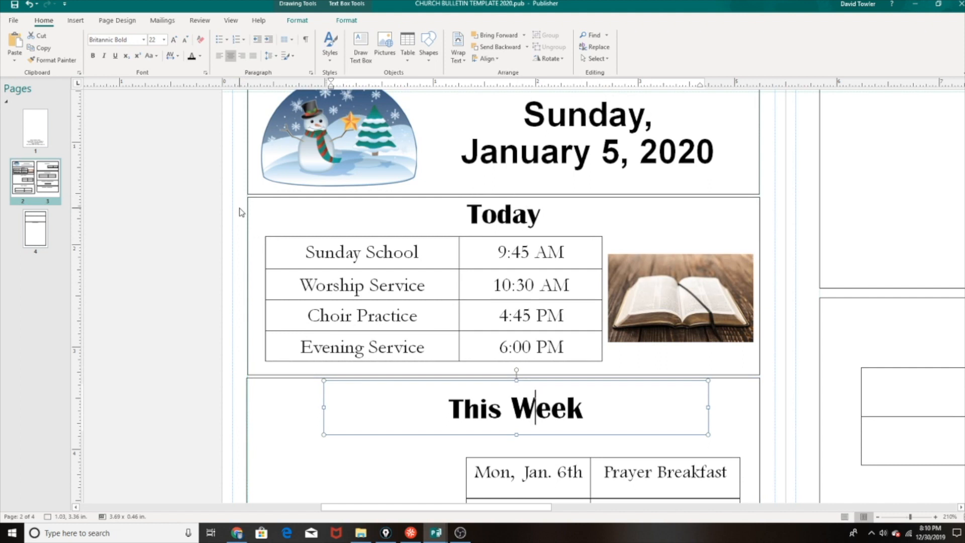
{"action": "scroll", "coordinate": [556, 405], "scroll_direction": "down", "scroll_amount": 3}
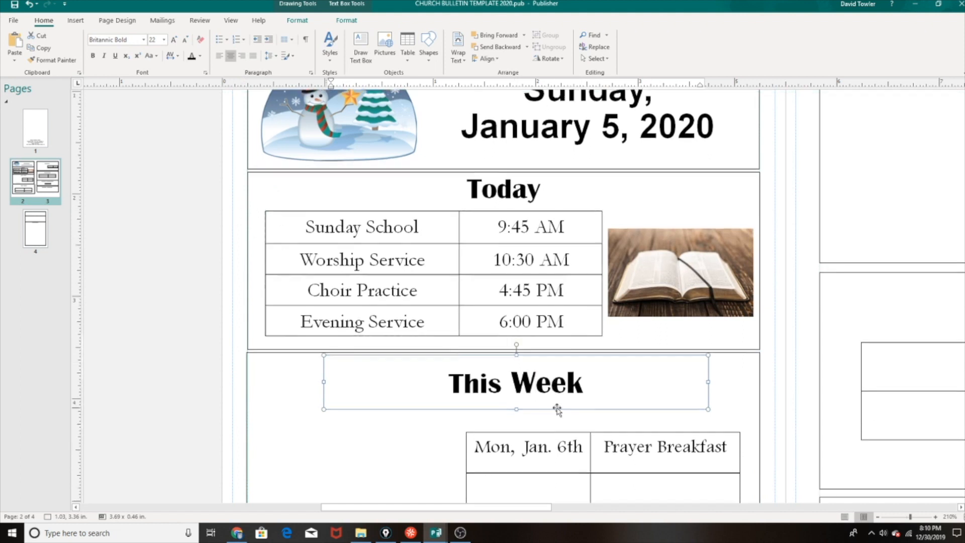
{"action": "left_click_drag", "start_coordinate": [496, 509], "coordinate": [627, 508]}
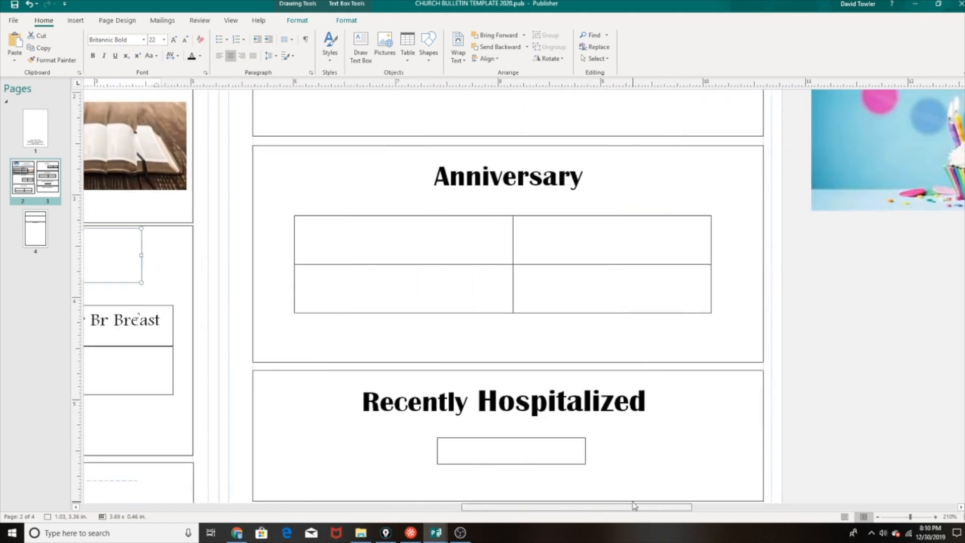
{"action": "scroll", "coordinate": [585, 246], "scroll_direction": "up", "scroll_amount": 4}
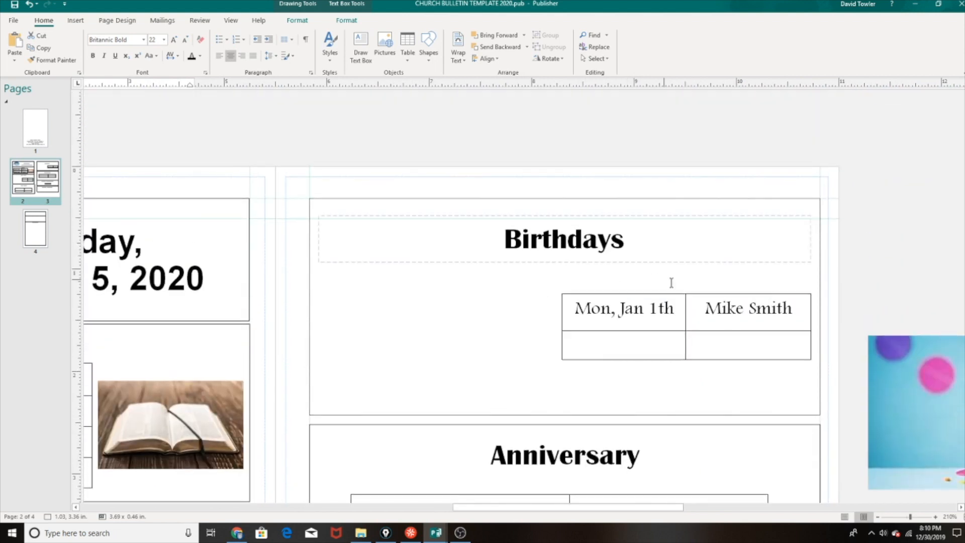
{"action": "scroll", "coordinate": [623, 440], "scroll_direction": "down", "scroll_amount": 3}
{"action": "scroll", "coordinate": [597, 400], "scroll_direction": "down", "scroll_amount": 3}
{"action": "scroll", "coordinate": [597, 400], "scroll_direction": "up", "scroll_amount": 4}
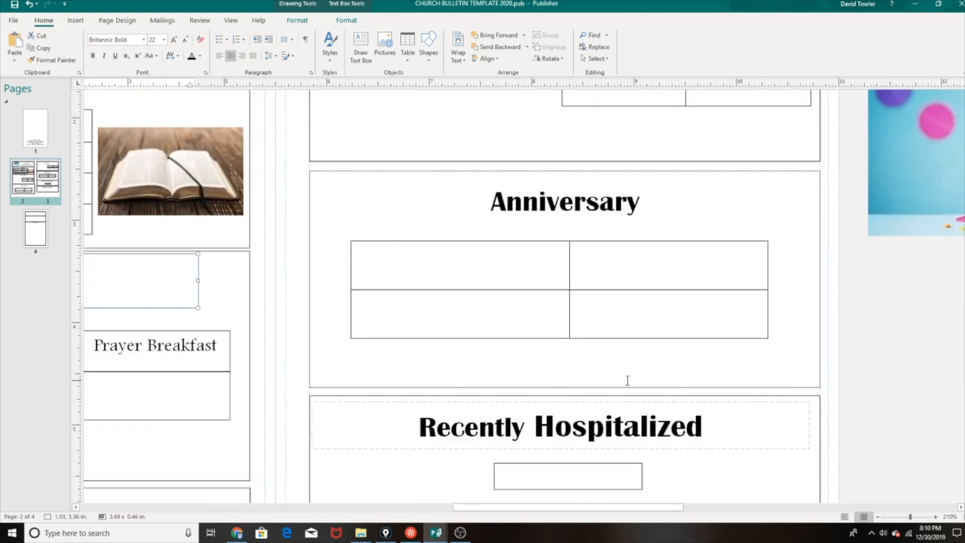
Step: Place the birthday cupcake picture in the left part of the Birthdays frame, and shift the Birthdays heading slightly right
{"action": "left_click_drag", "start_coordinate": [901, 308], "coordinate": [354, 219]}
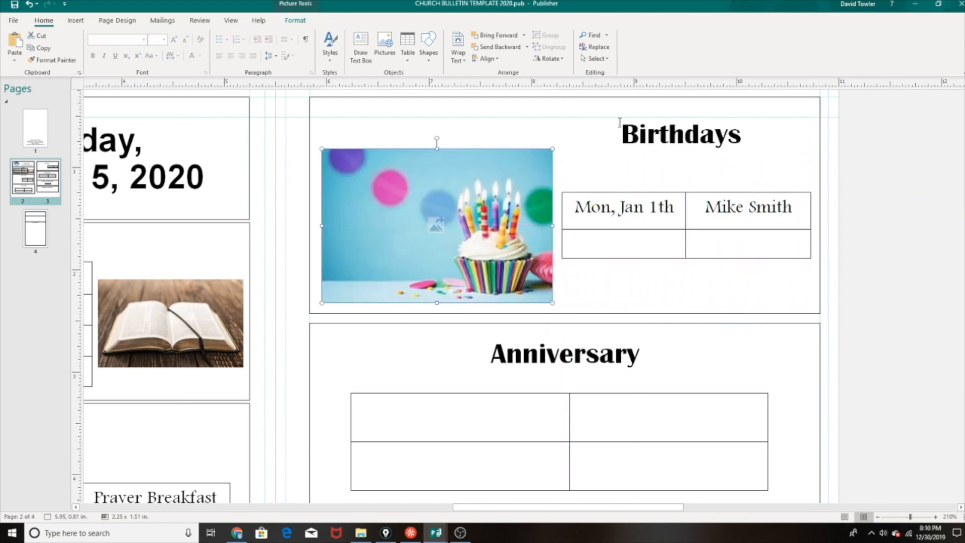
{"action": "left_click_drag", "start_coordinate": [563, 116], "coordinate": [597, 121]}
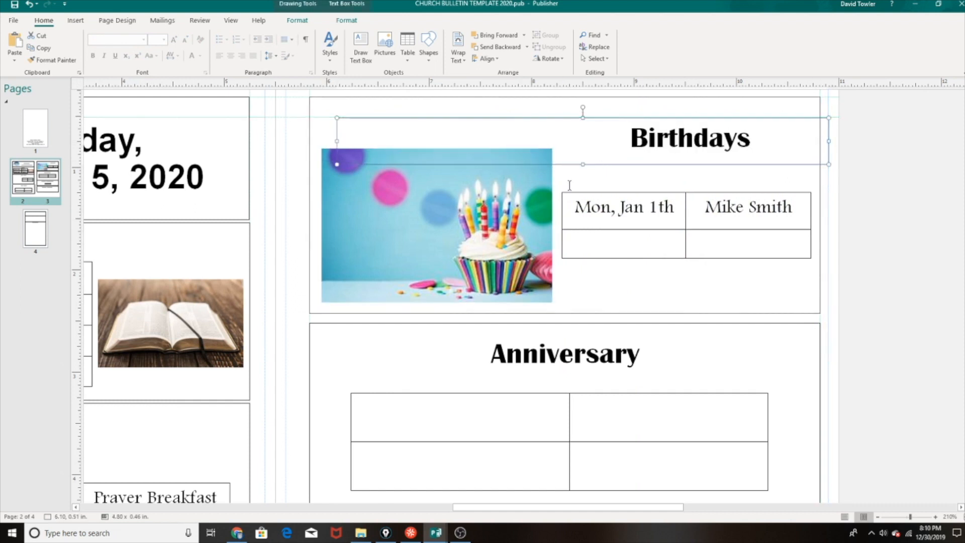
Step: Enlarge the birthday cupcake picture from its upper-right corner to about 2.69 x 1.80 in
{"action": "left_click", "coordinate": [489, 213]}
{"action": "left_click_drag", "start_coordinate": [553, 148], "coordinate": [577, 119]}
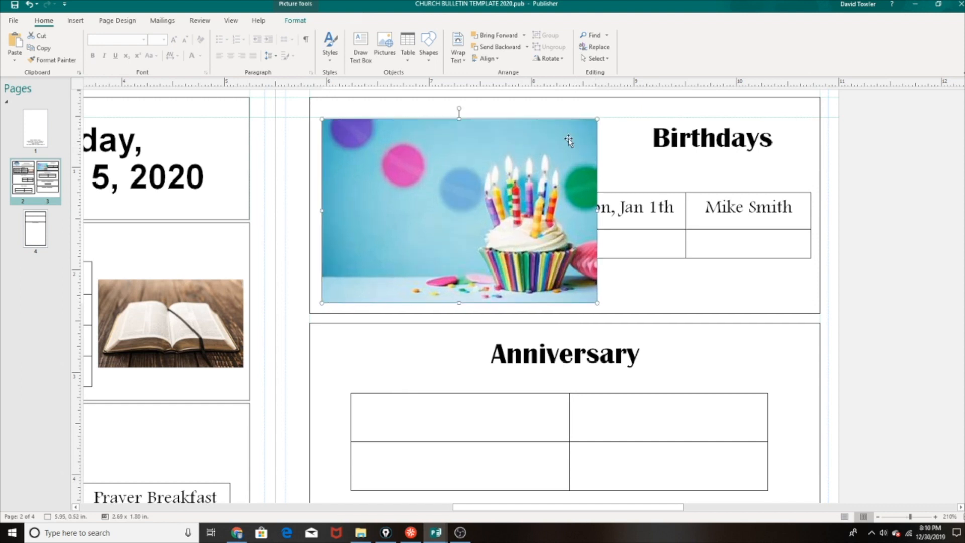